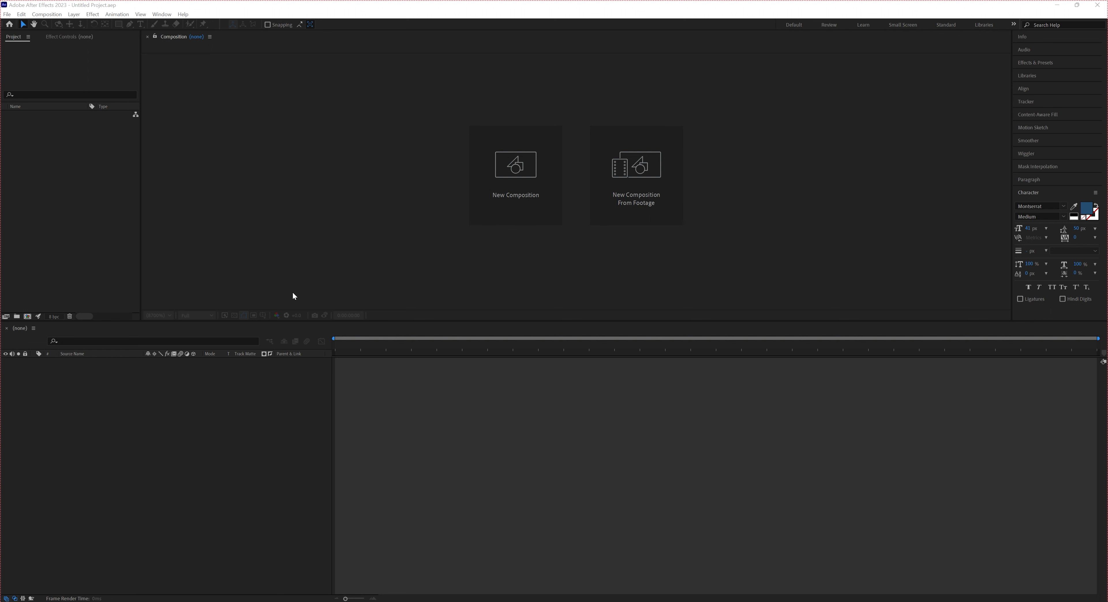
Start a new composition and set its duration to 0:00:10:00
click(516, 185)
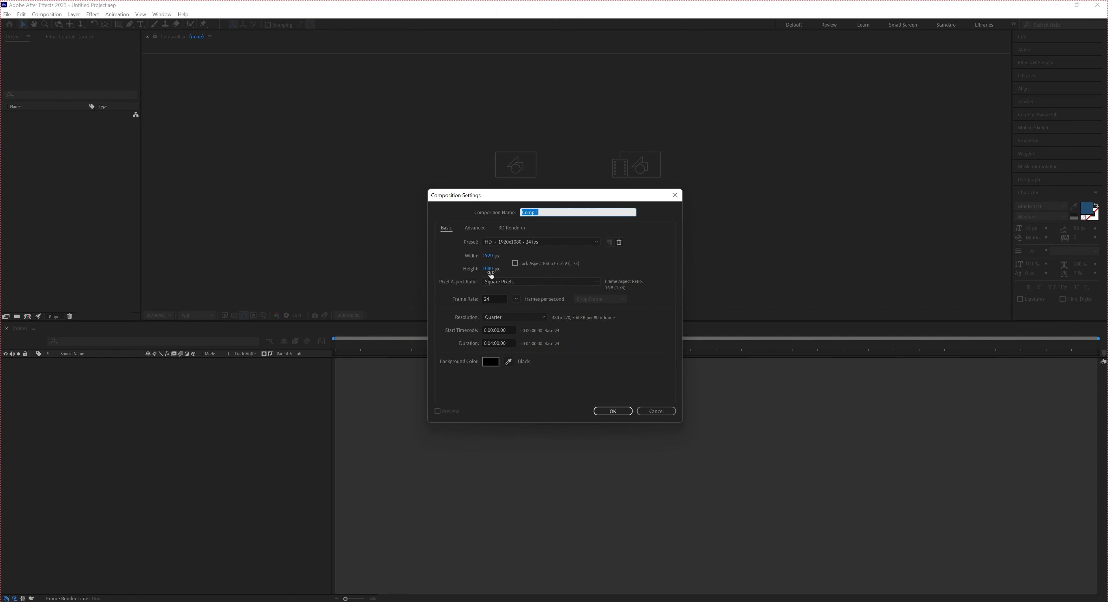
click(494, 299)
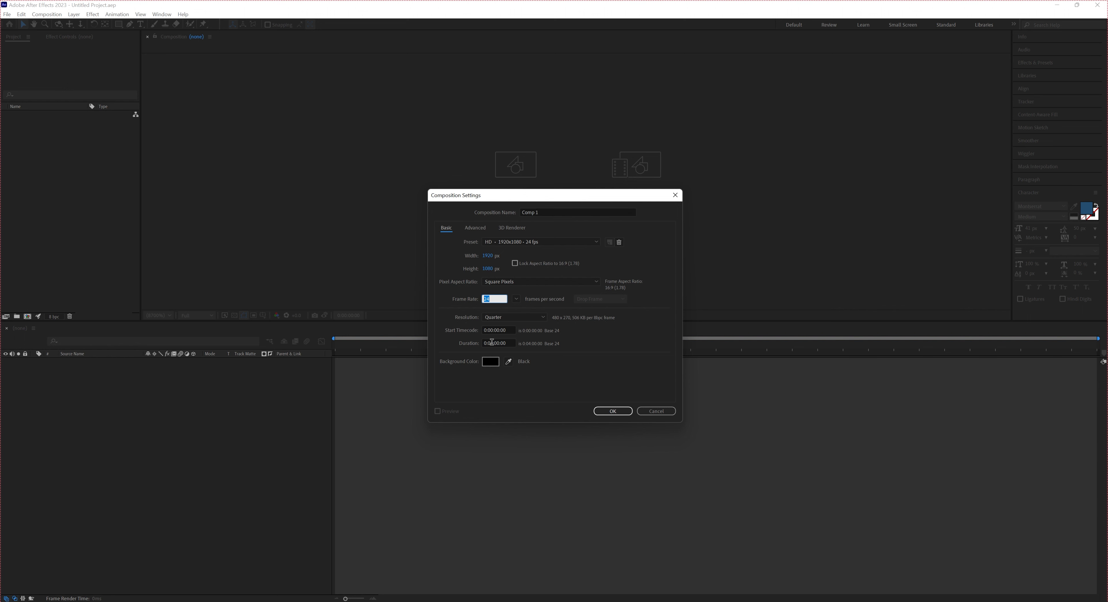
click(492, 343)
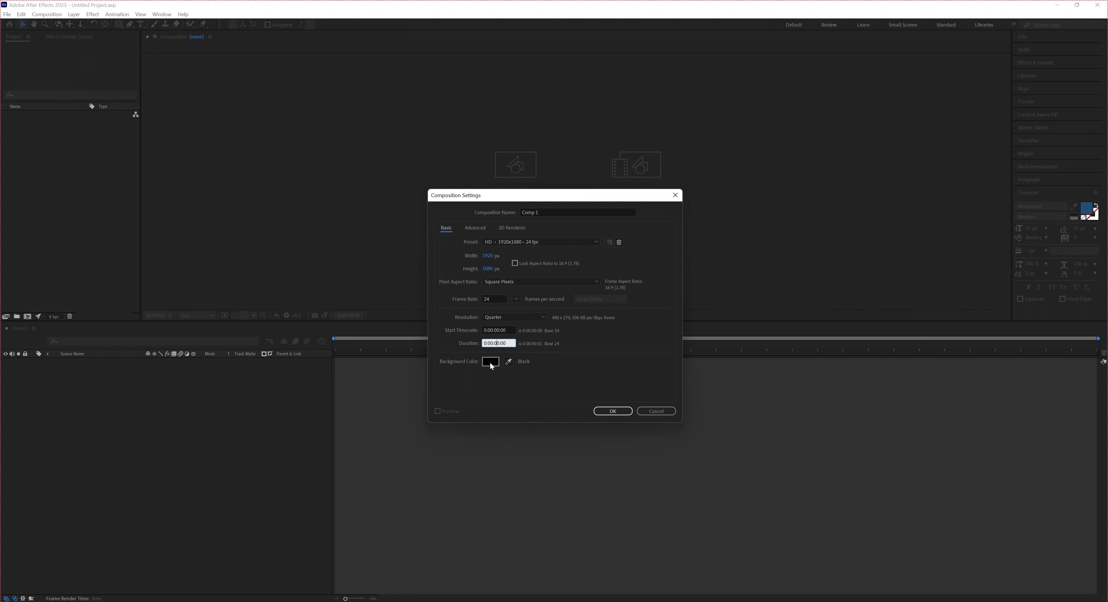
key(BackSpace)
key(BackSpace)
text(10)
drag(507, 344, 494, 344)
click(505, 343)
drag(502, 343, 507, 344)
click(508, 344)
double_click(508, 344)
click(508, 344)
drag(498, 343, 495, 344)
click(568, 393)
Set the composition's background colour to white and create the composition
click(484, 364)
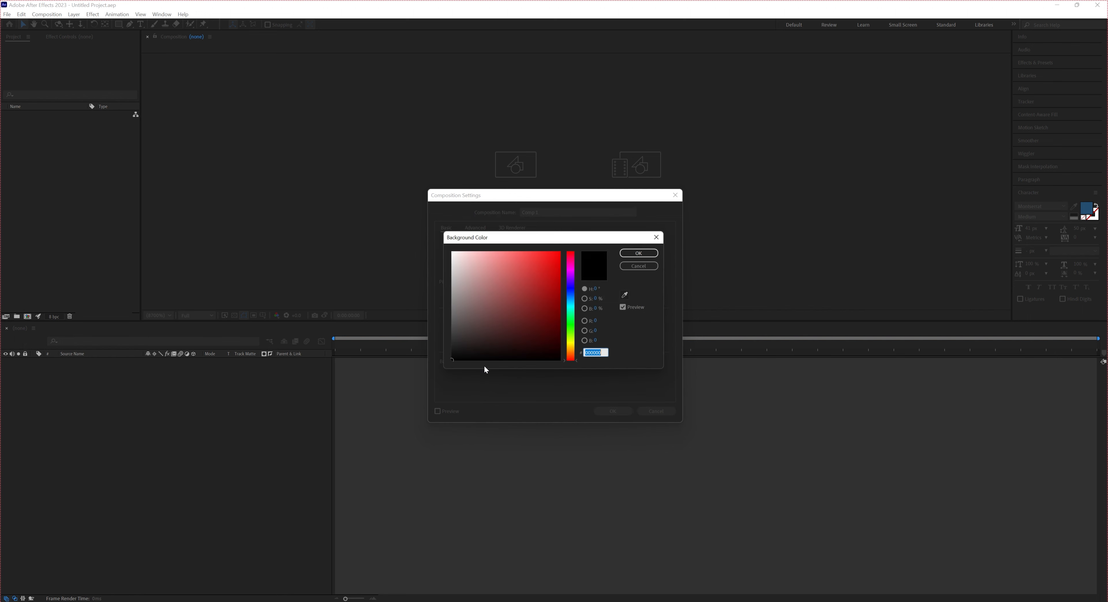
click(452, 252)
click(638, 253)
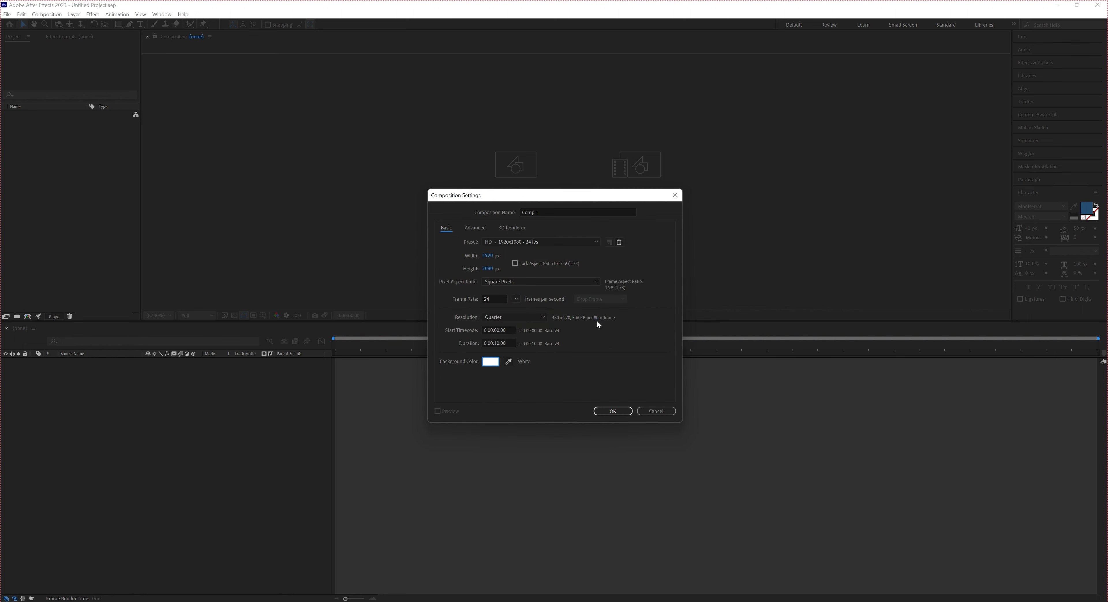
click(613, 411)
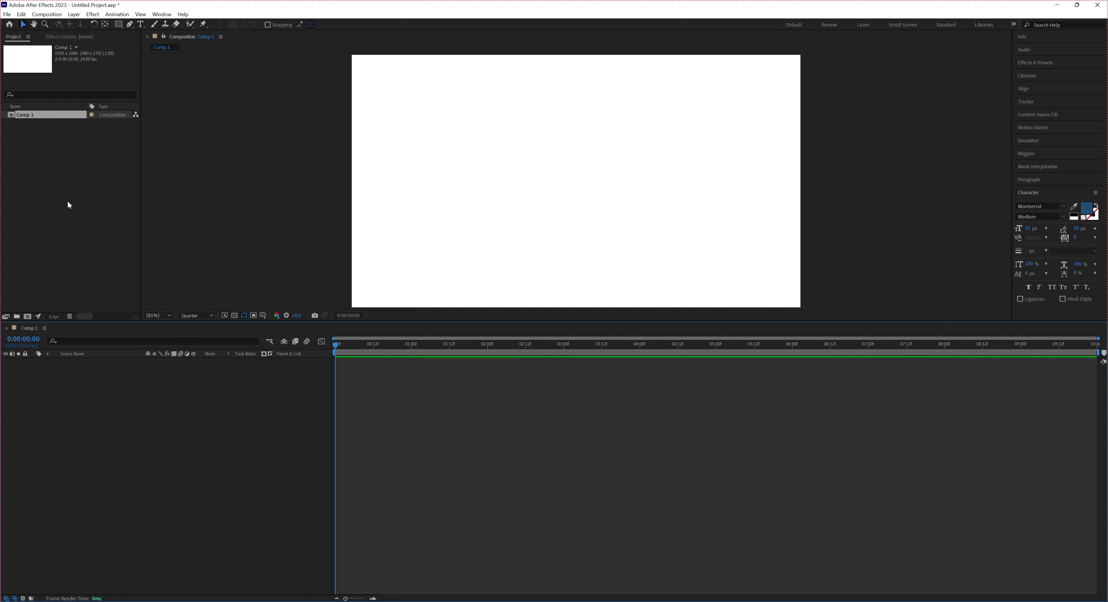
Activate the Rectangle tool and view the current shape fill colour
click(118, 25)
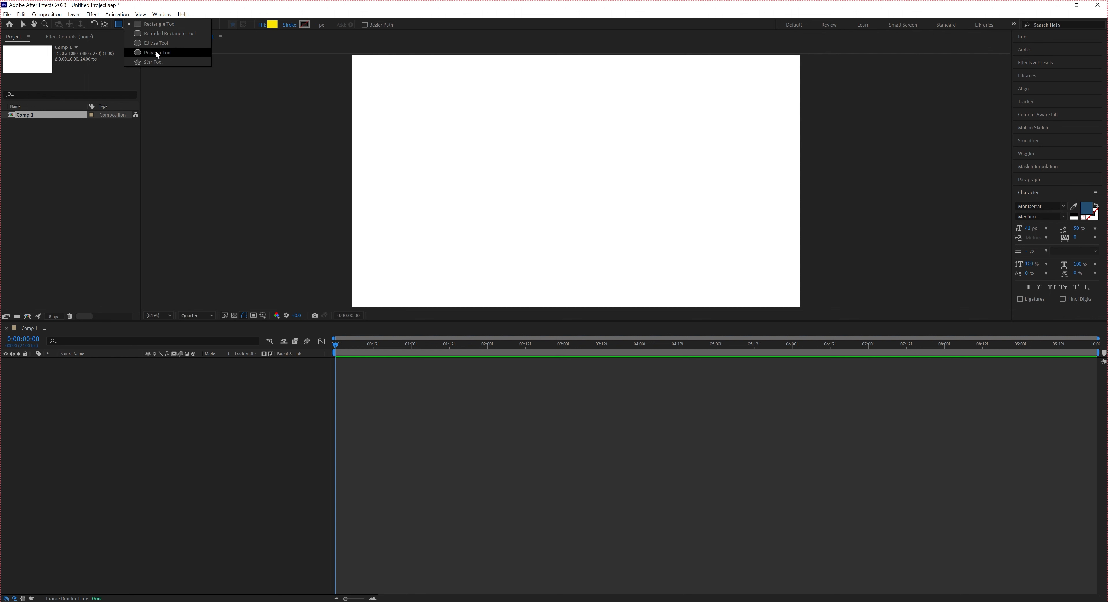
click(151, 26)
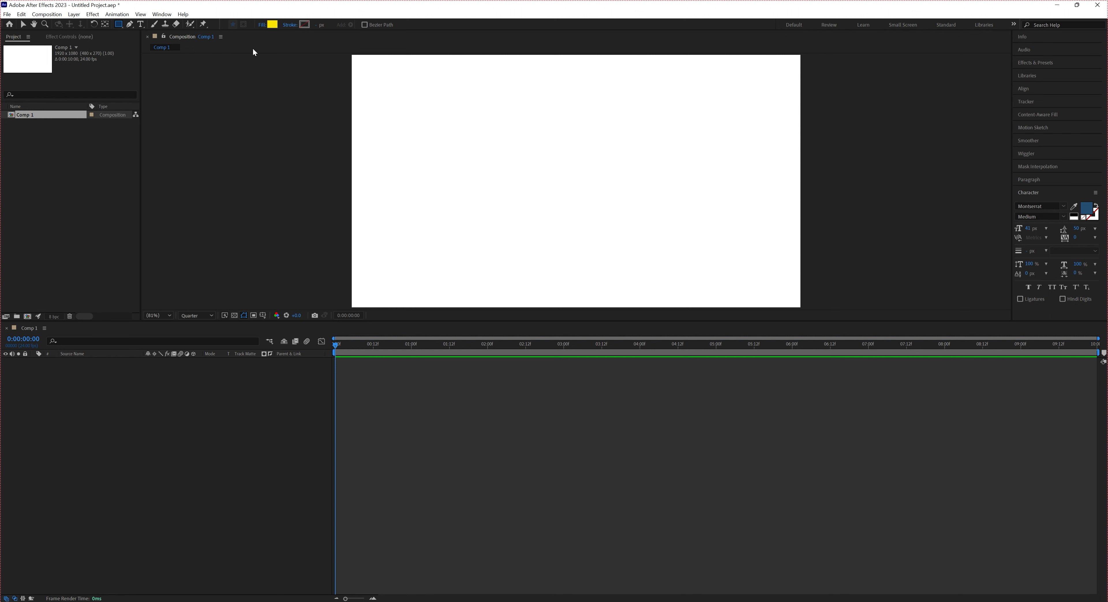
click(272, 24)
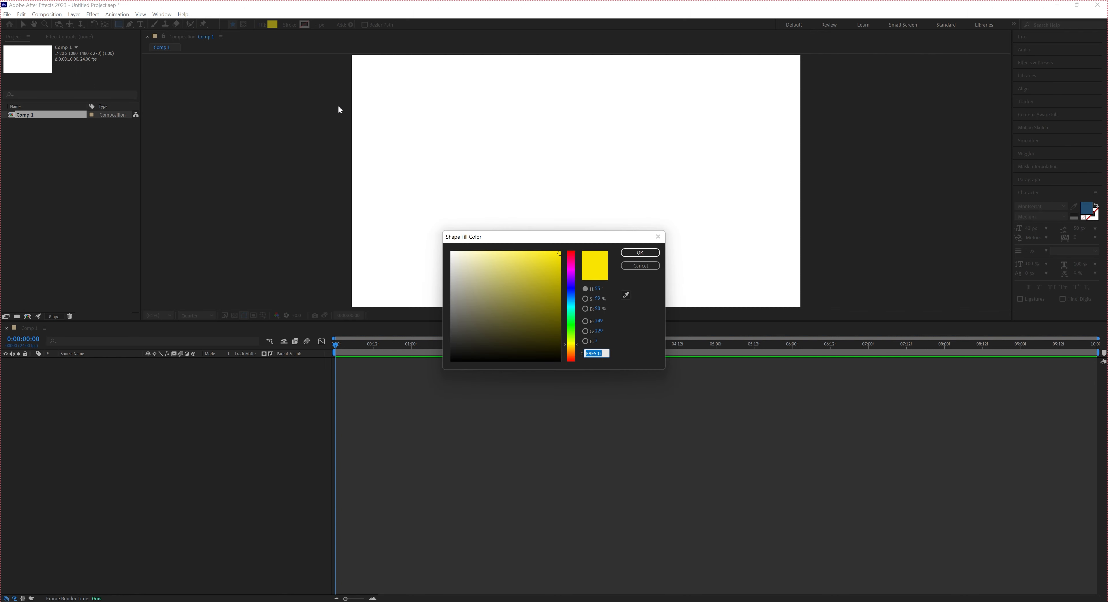
click(629, 267)
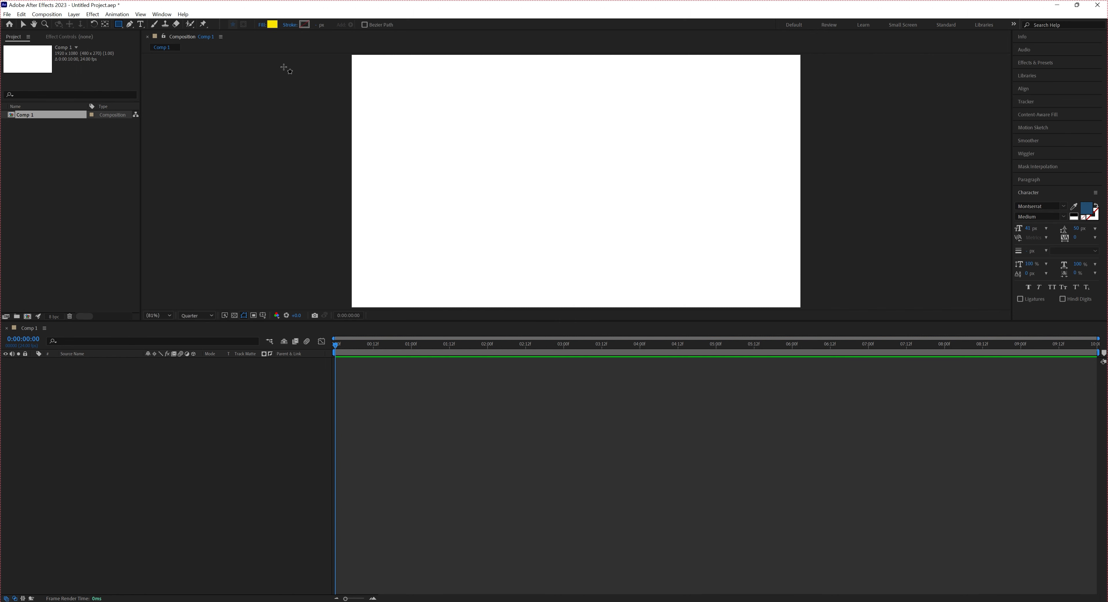
Set the shape stroke colour to red C20707
click(305, 25)
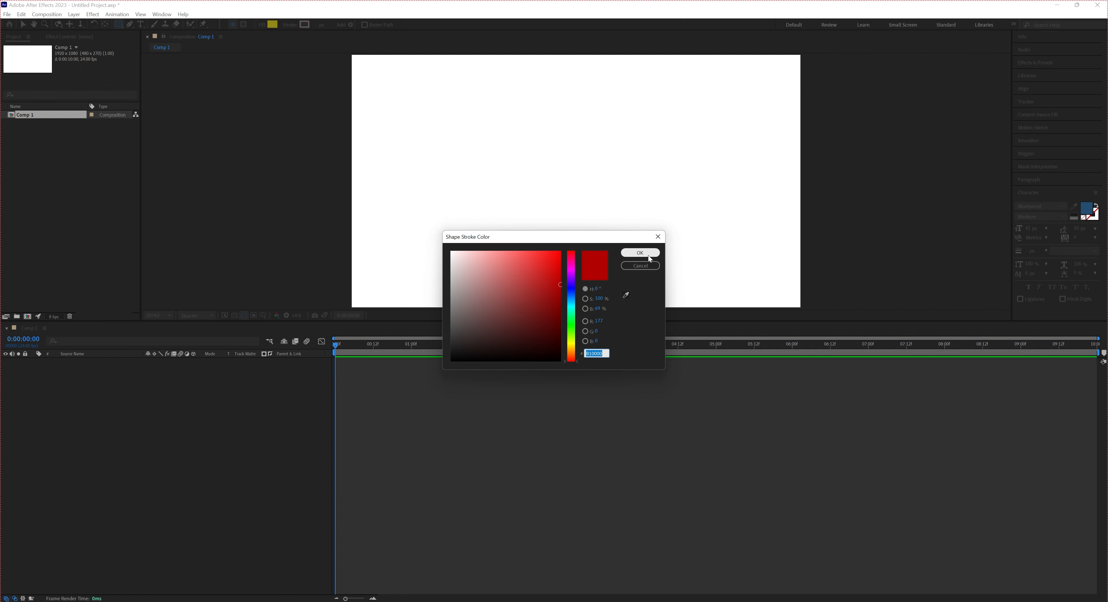
click(658, 237)
click(304, 25)
click(557, 278)
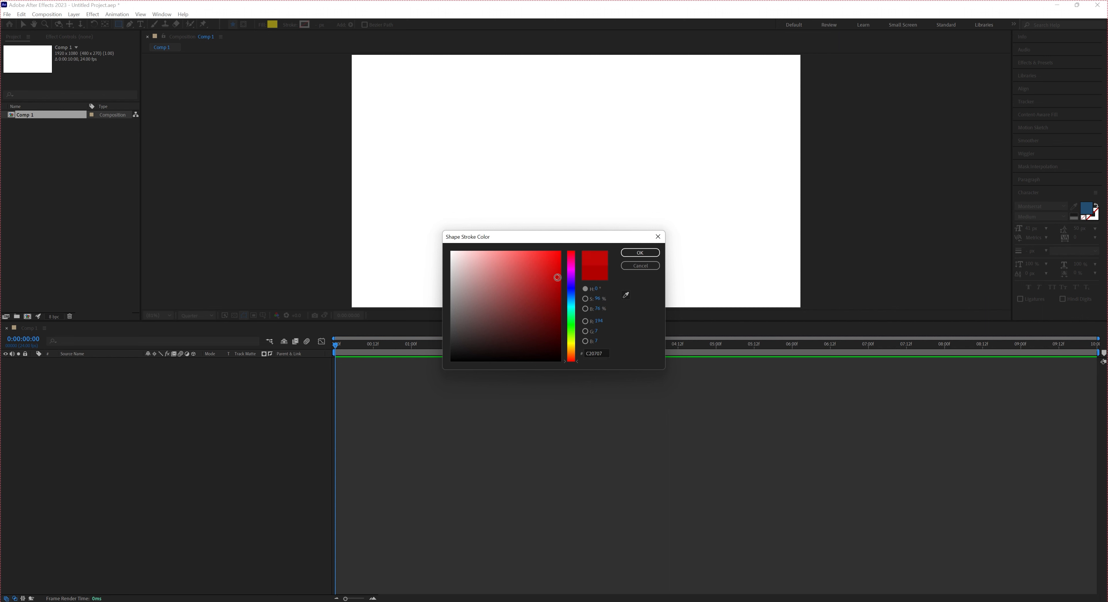
click(650, 254)
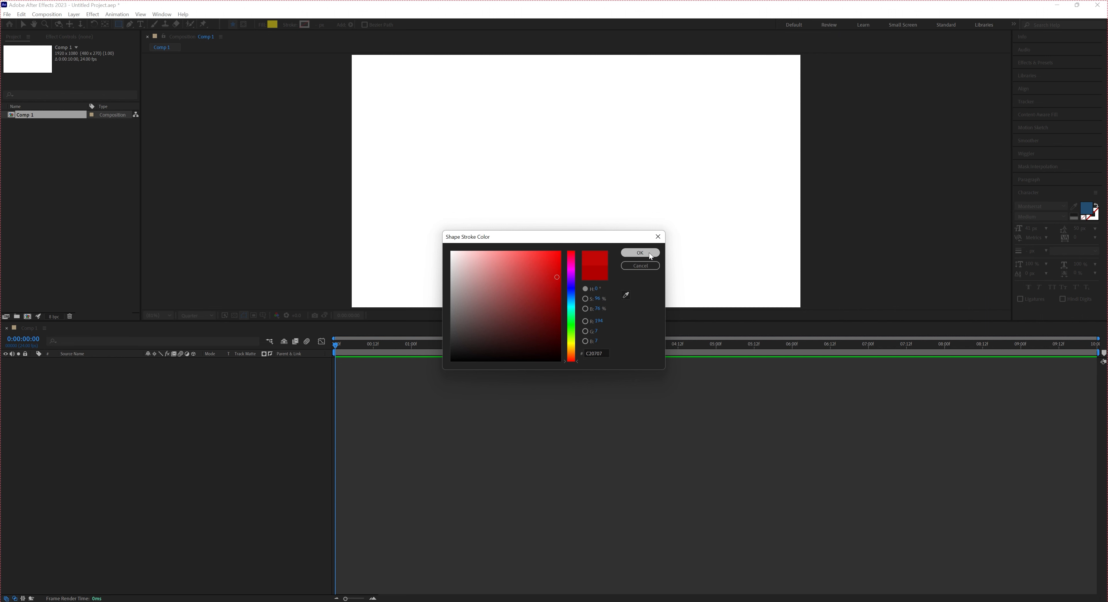
click(306, 25)
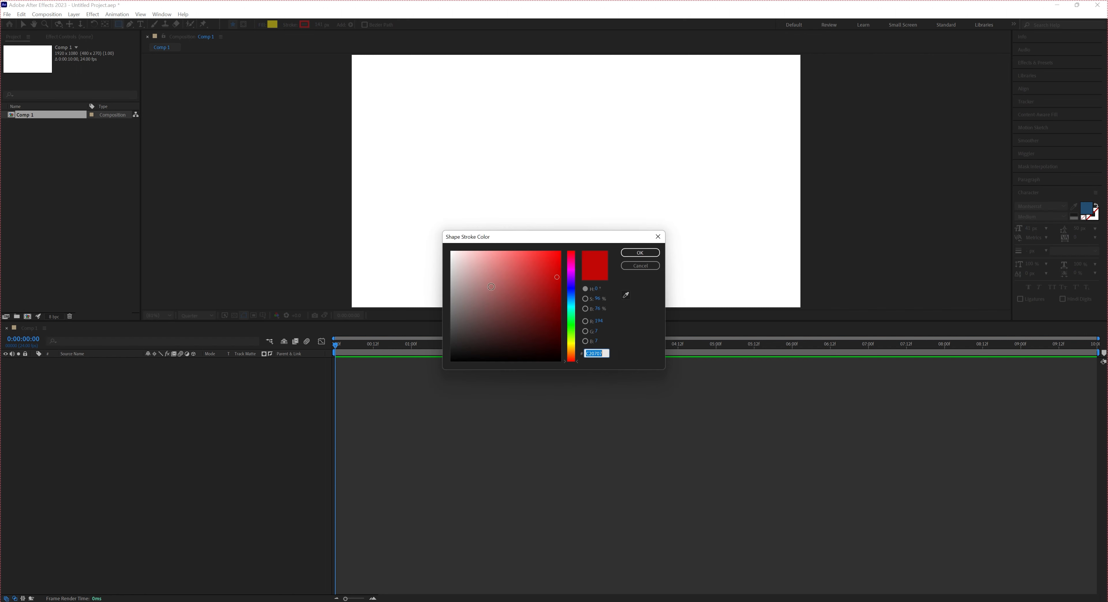
click(641, 265)
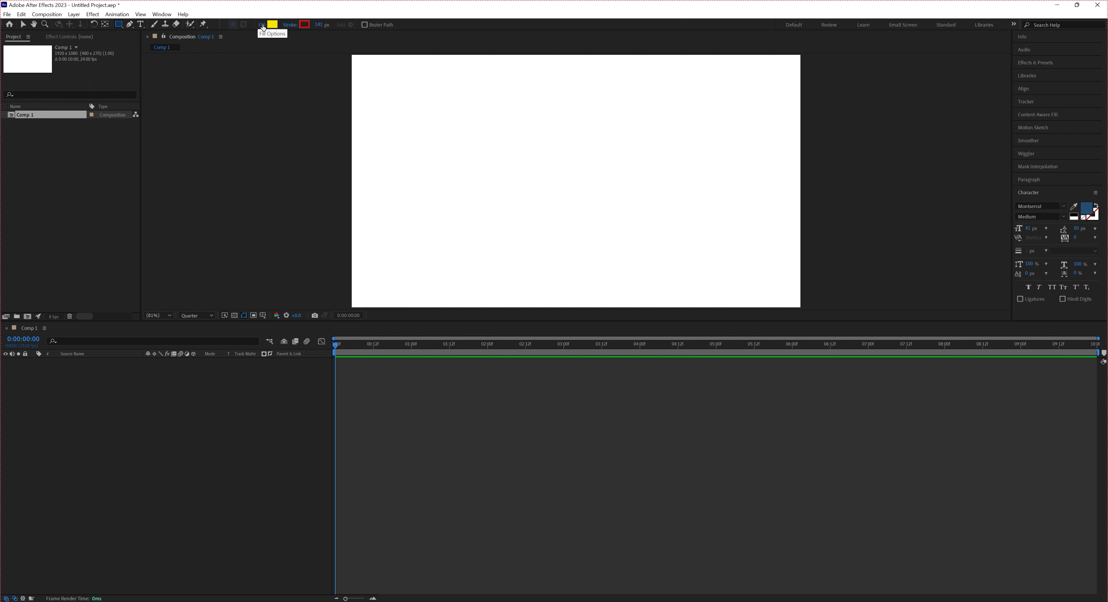
Set the shape stroke type to None in the stroke options
click(290, 25)
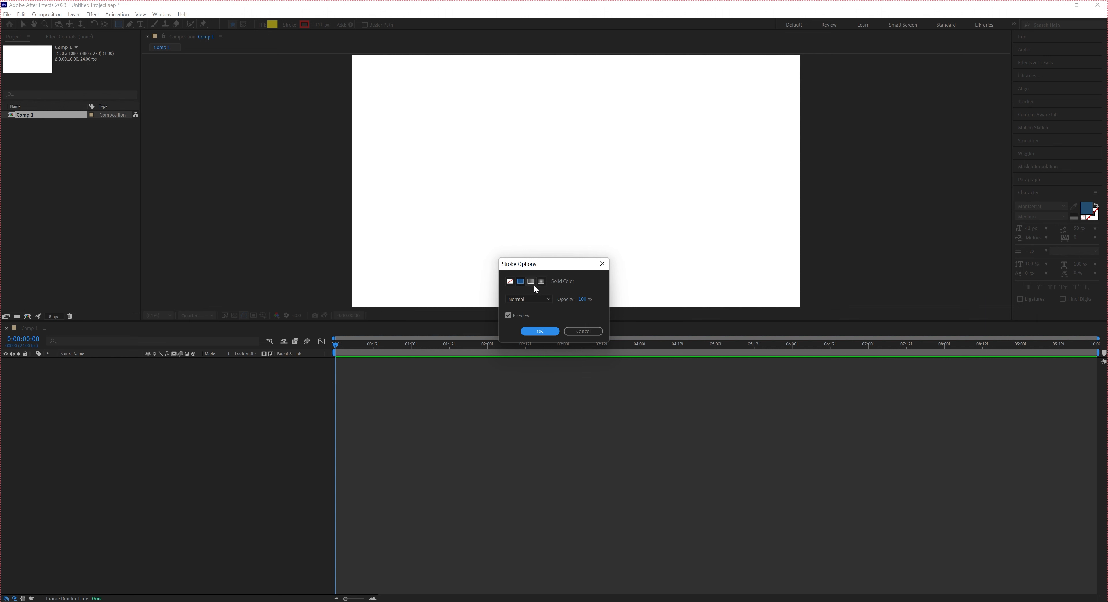
click(511, 282)
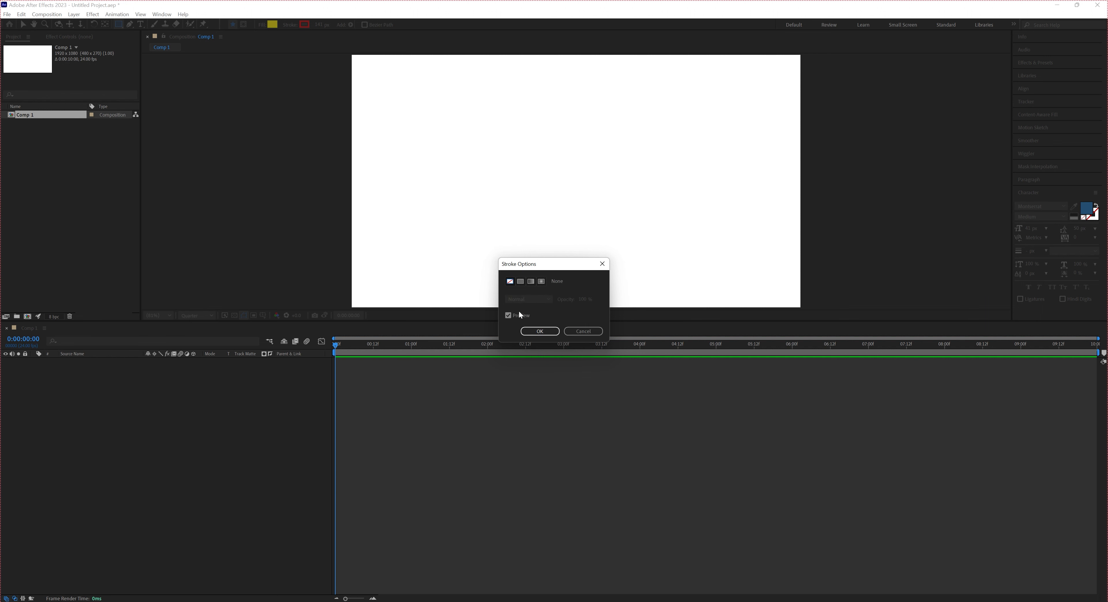
click(540, 331)
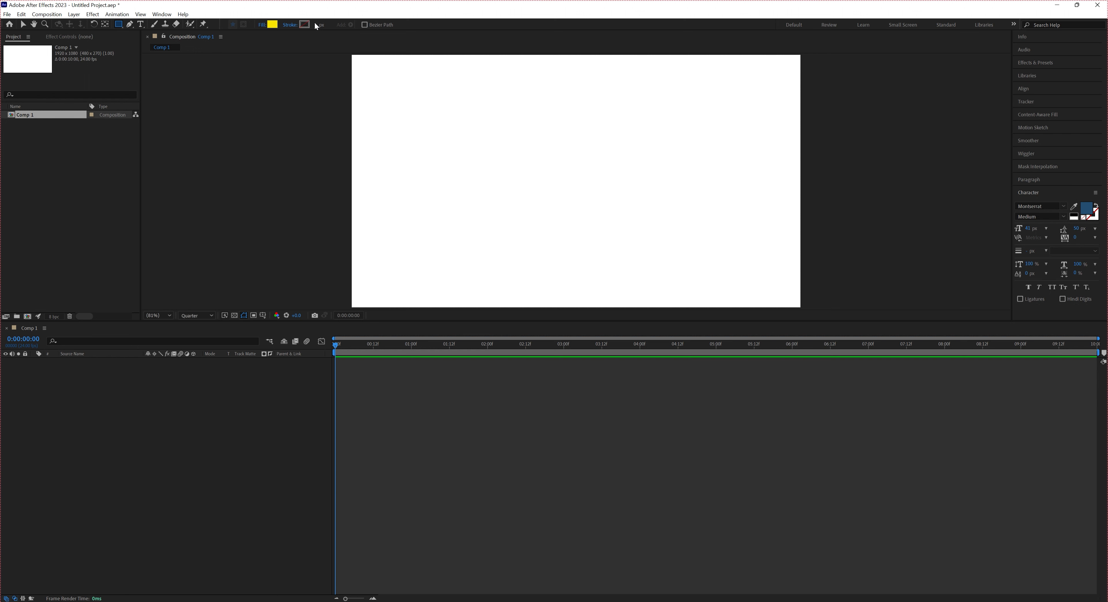
Change the shape fill colour to dark orange-red A63300
click(272, 25)
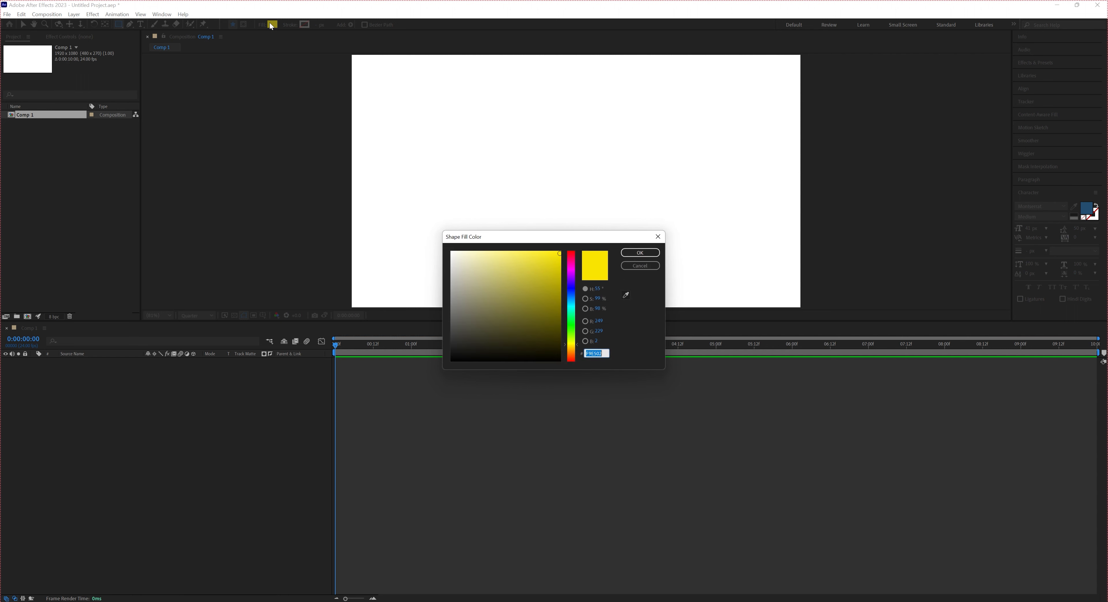
drag(572, 345, 572, 357)
drag(561, 279, 561, 289)
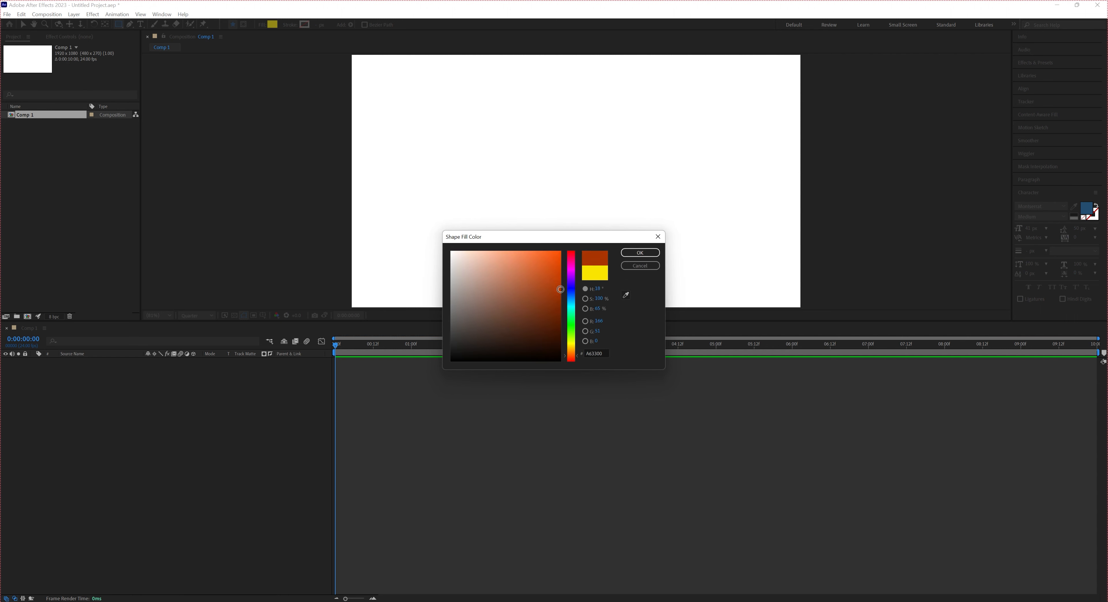
click(640, 253)
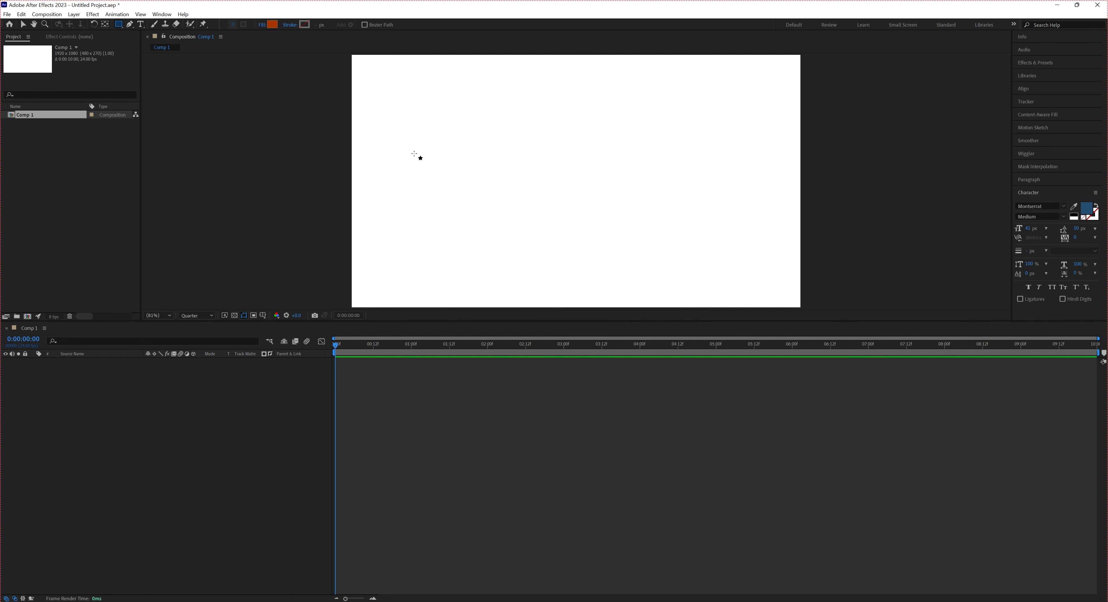
Try out a wide rectangle, undo it, and draw a filled square just left of the composition's centre
mouse_move(414, 153)
mouse_down()
mouse_move(537, 209)
mouse_move(609, 226)
mouse_move(560, 221)
mouse_move(622, 228)
mouse_move(559, 191)
mouse_move(559, 205)
mouse_move(626, 242)
mouse_up()
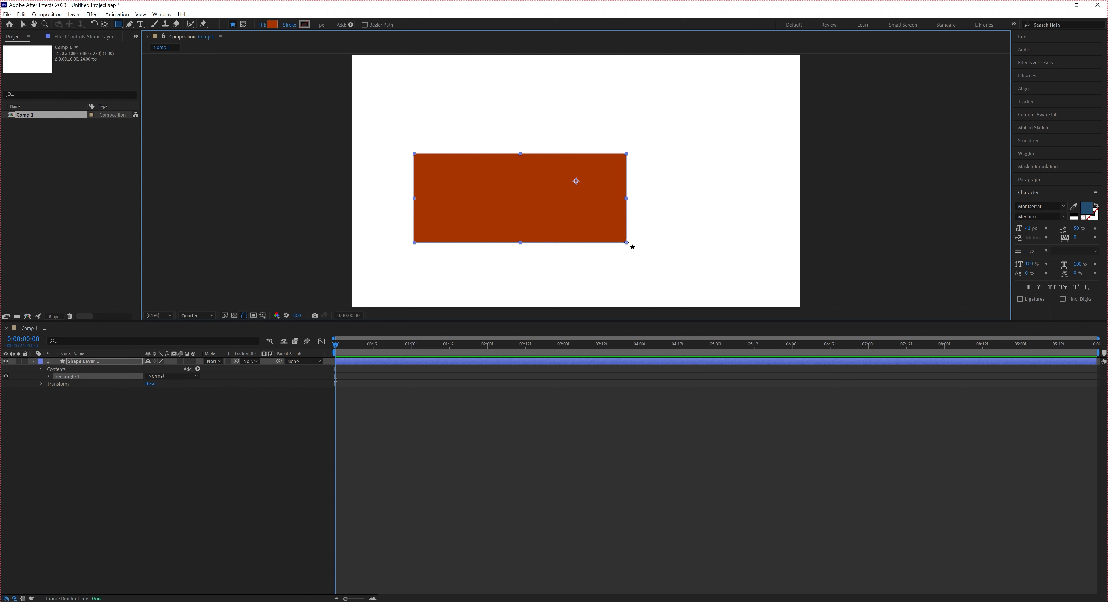
key(ctrl+z)
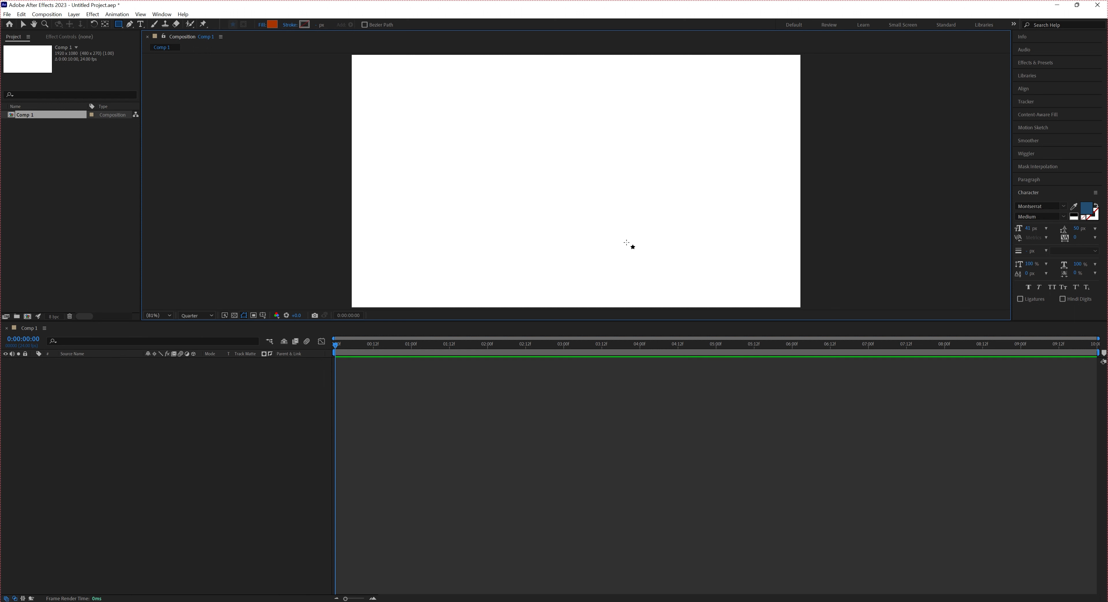
mouse_move(466, 136)
mouse_down()
mouse_move(609, 276)
mouse_move(566, 237)
mouse_up()
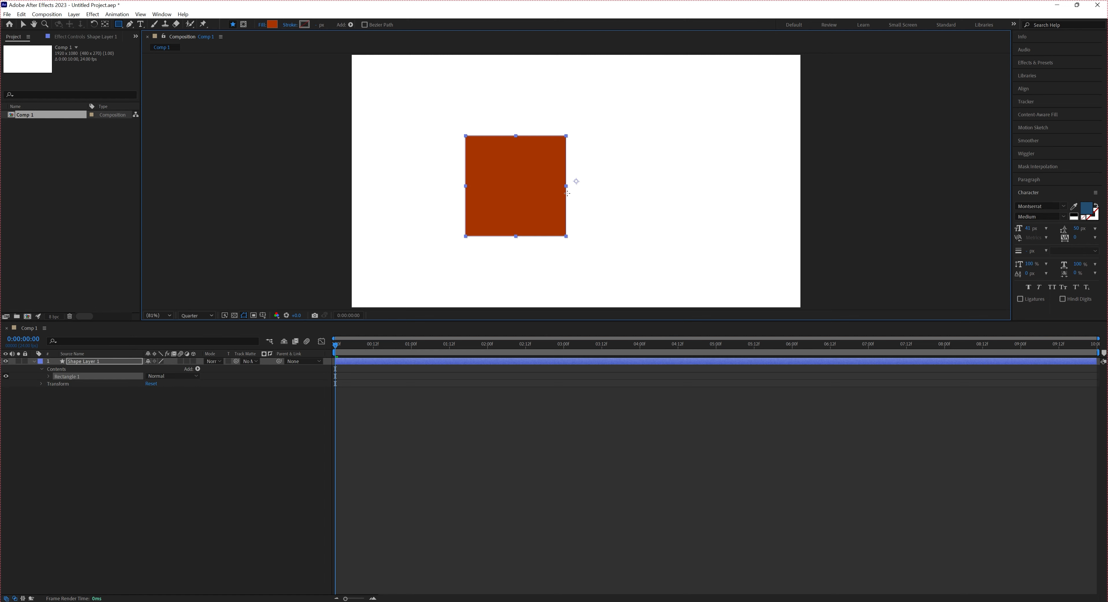
drag(568, 193, 578, 202)
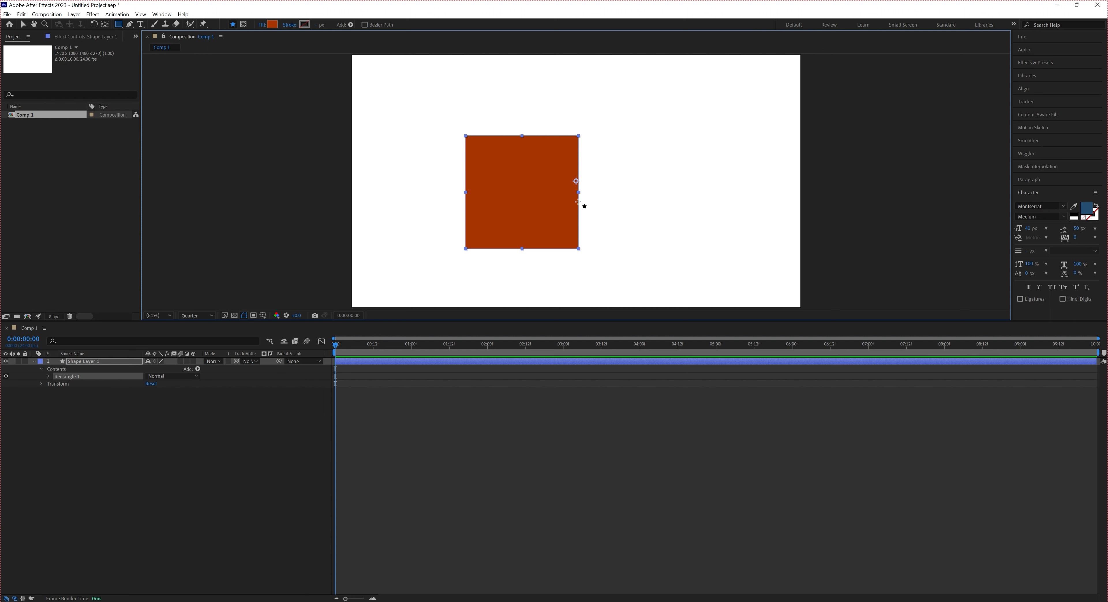
Use the Selection tool to move the square slightly closer to the middle of the composition
click(76, 366)
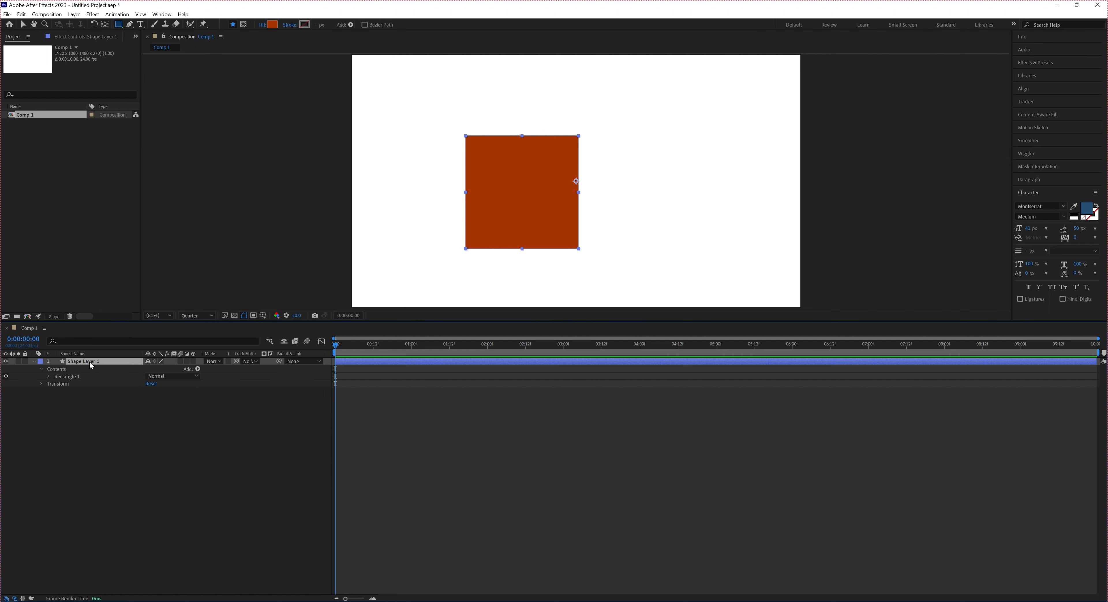
click(23, 26)
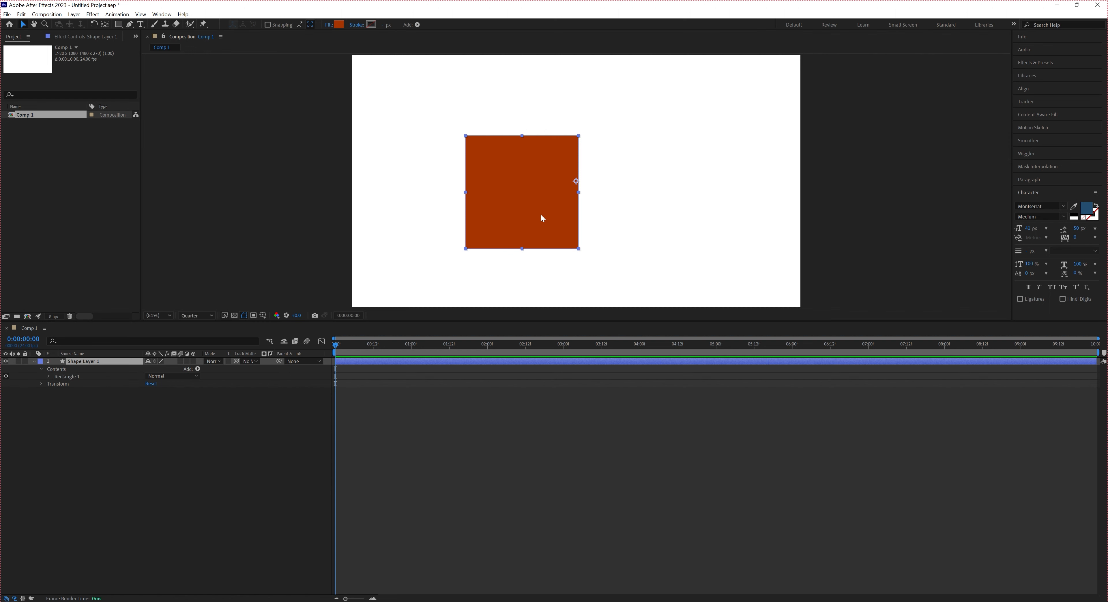
drag(542, 213, 634, 151)
drag(618, 220, 536, 220)
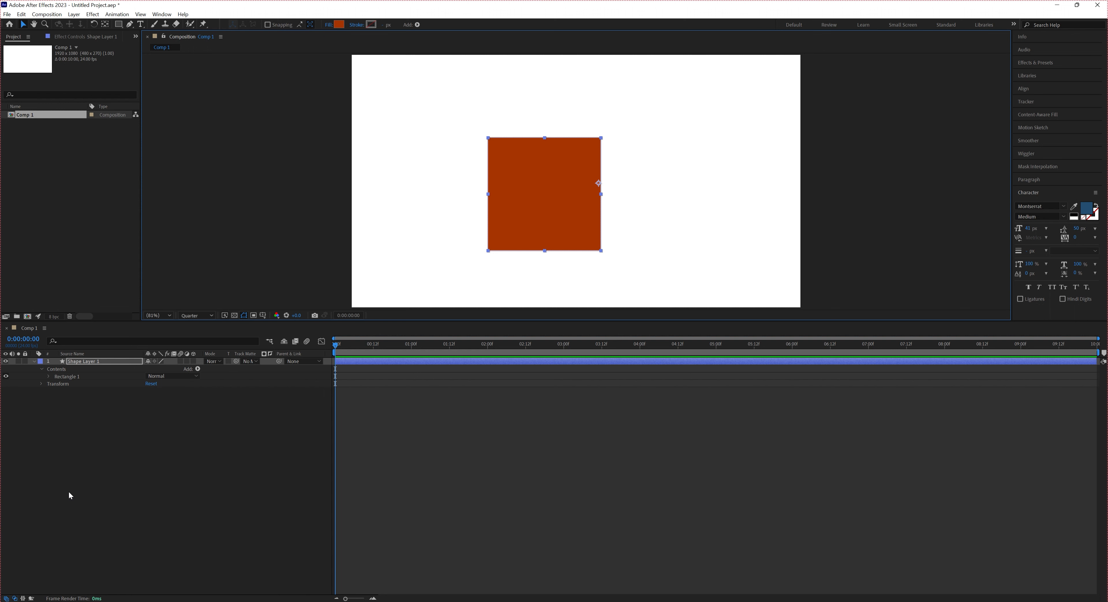
Expand the shape layer's Transform properties and adjust its Position so the square shifts slightly left and down
click(34, 361)
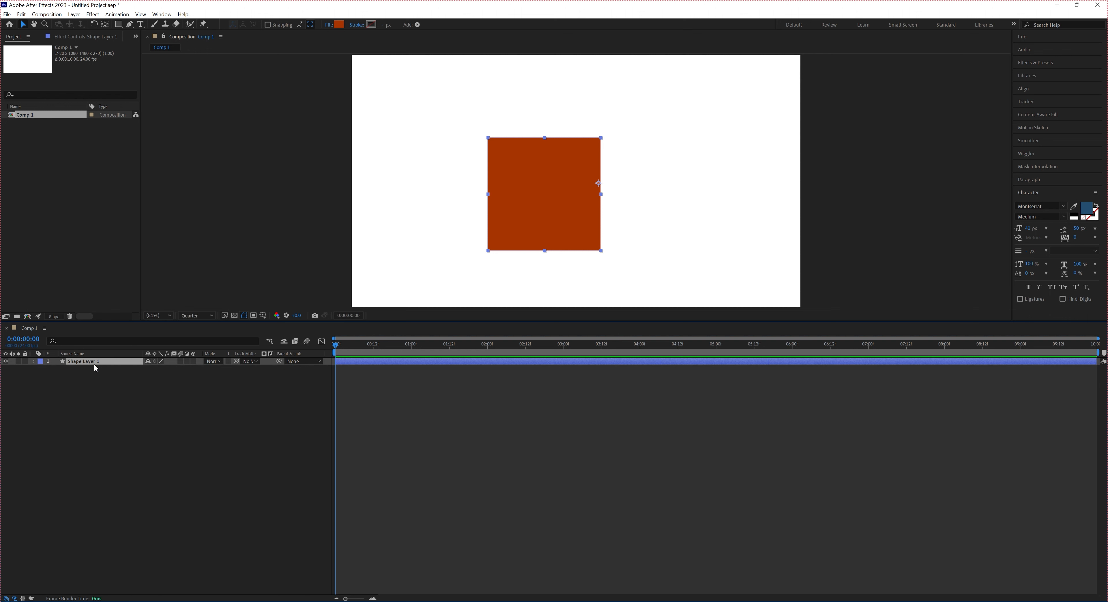
click(34, 362)
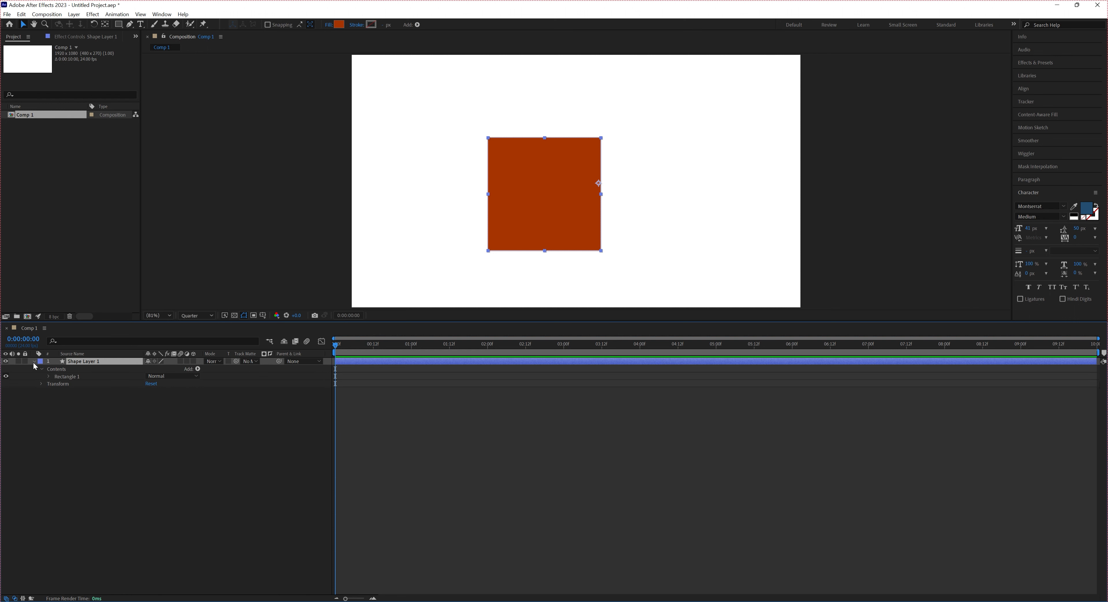
click(58, 384)
click(42, 384)
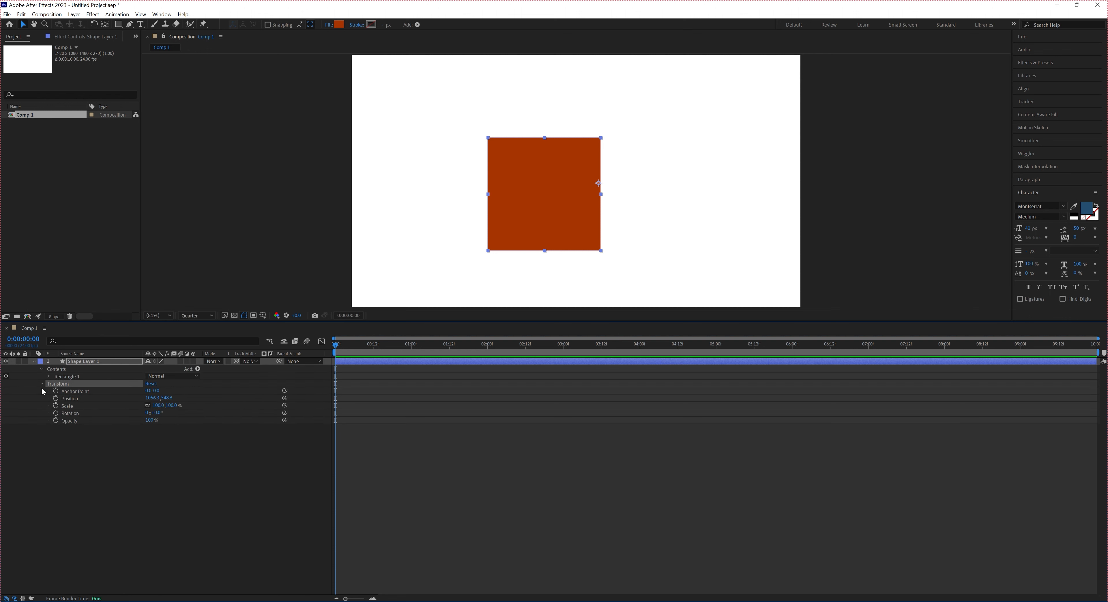
click(76, 391)
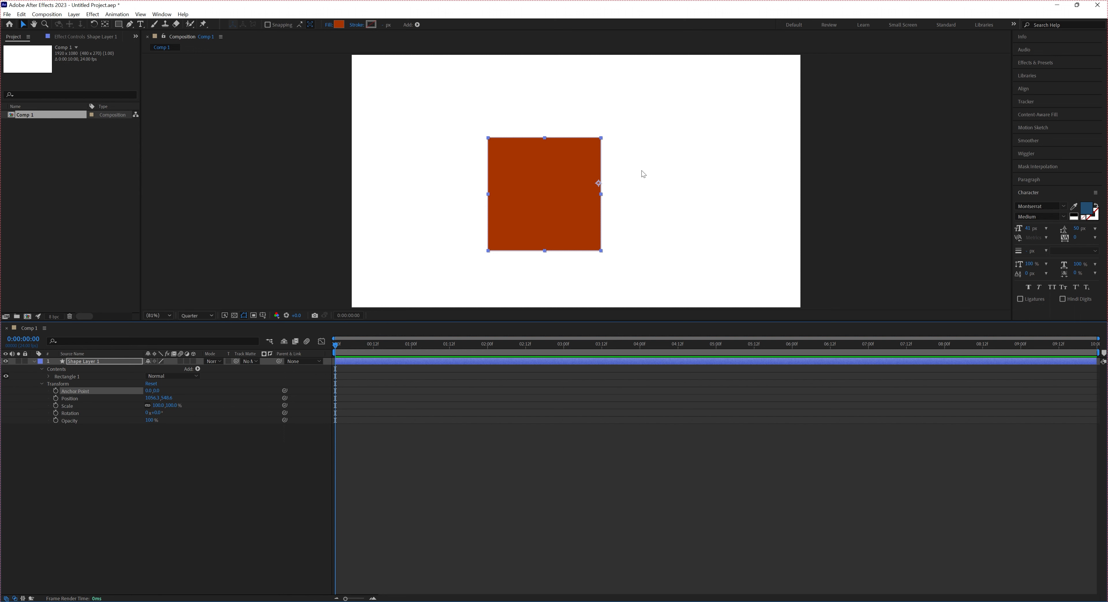
click(73, 399)
mouse_move(155, 397)
mouse_down()
mouse_move(143, 398)
mouse_move(173, 398)
mouse_move(154, 407)
mouse_move(165, 412)
mouse_up()
Try out the shape layer's Scale property and set it back to 100%
click(89, 405)
click(162, 405)
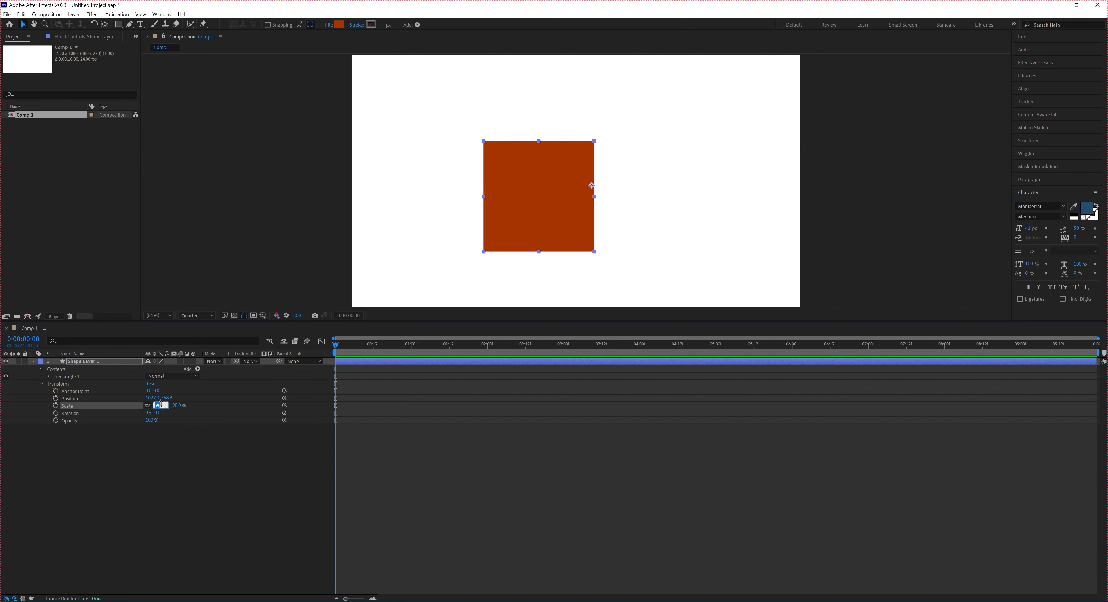
text(100)
key(Return)
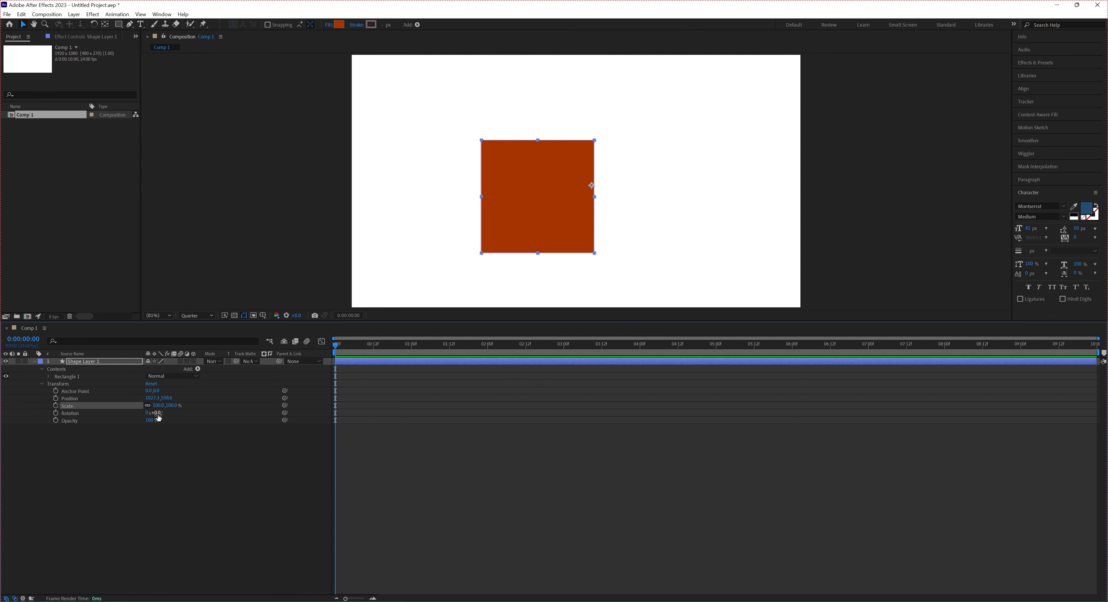
Try rotating the square slightly and set its Rotation back to 0°
mouse_move(156, 413)
mouse_down()
mouse_move(178, 414)
mouse_move(159, 415)
mouse_up()
click(158, 414)
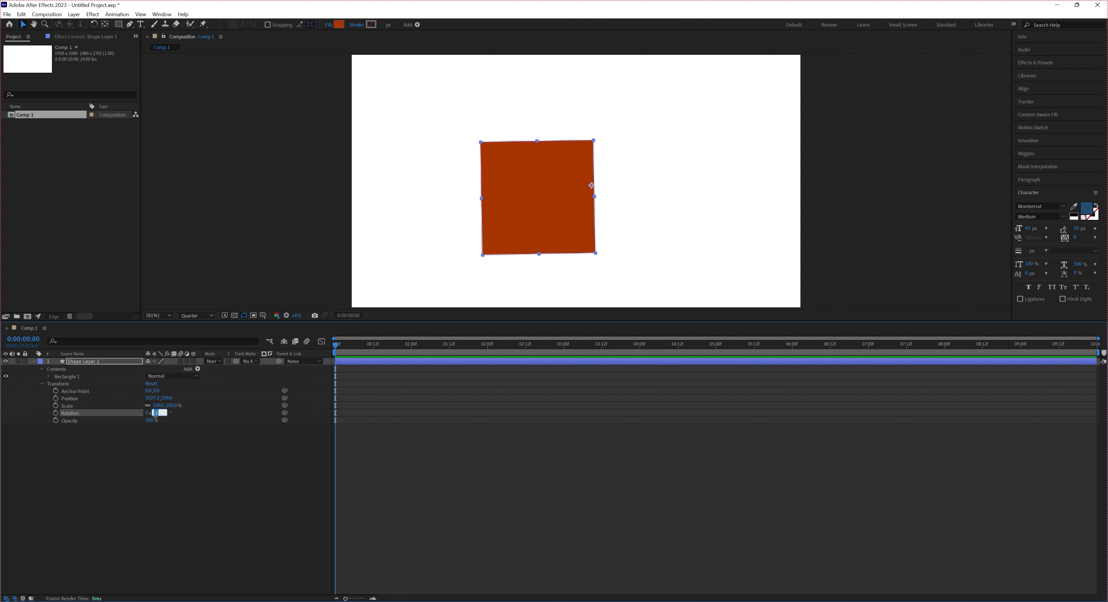
text(0)
key(Return)
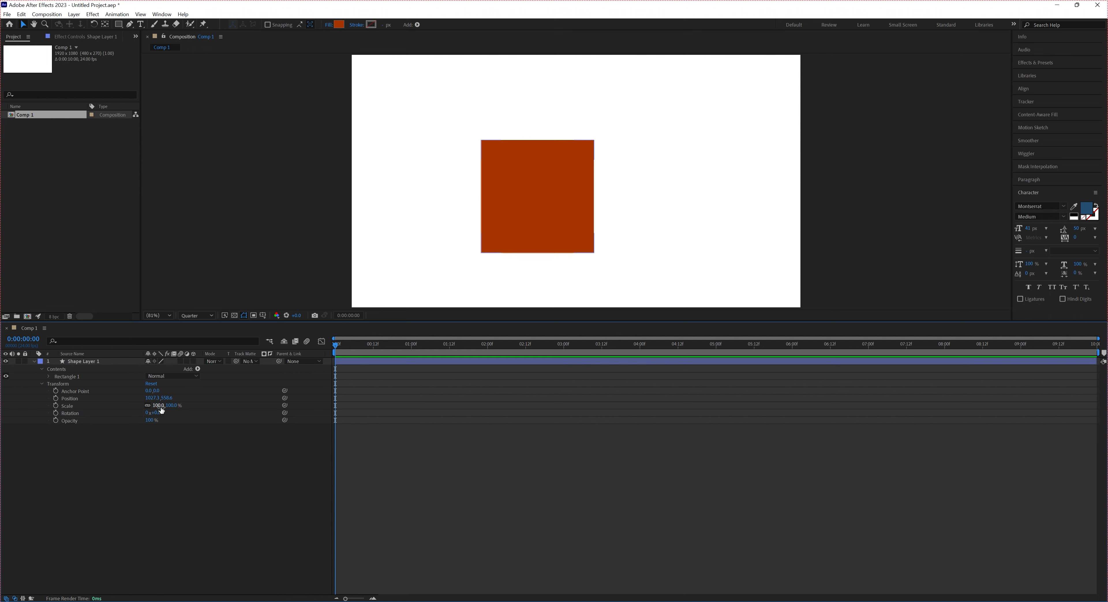
Test the shape layer's Rotation once more, restoring it to 0°, and try its Opacity, leaving it at 100%
mouse_move(155, 412)
mouse_down()
mouse_move(173, 410)
mouse_move(153, 412)
mouse_up()
click(157, 412)
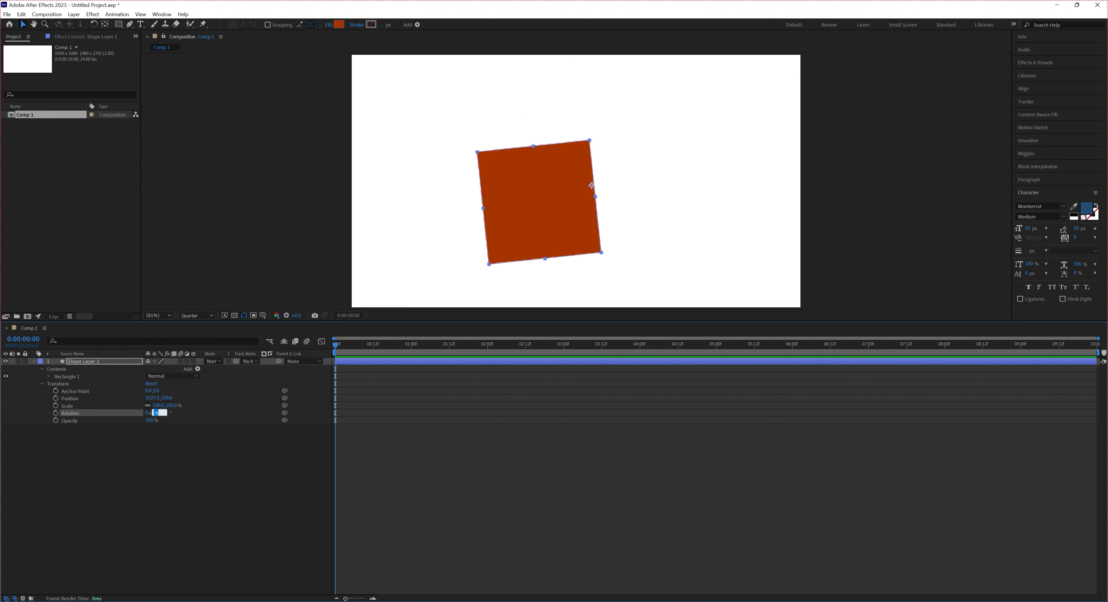
text(0)
key(Return)
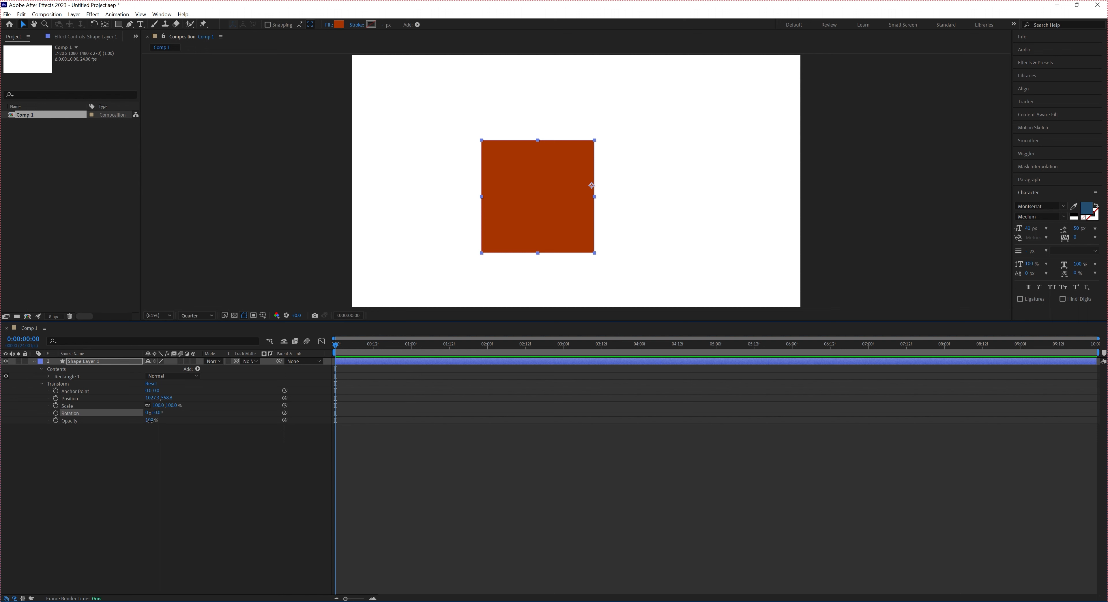
mouse_move(149, 420)
mouse_down()
mouse_move(113, 429)
mouse_move(152, 428)
mouse_up()
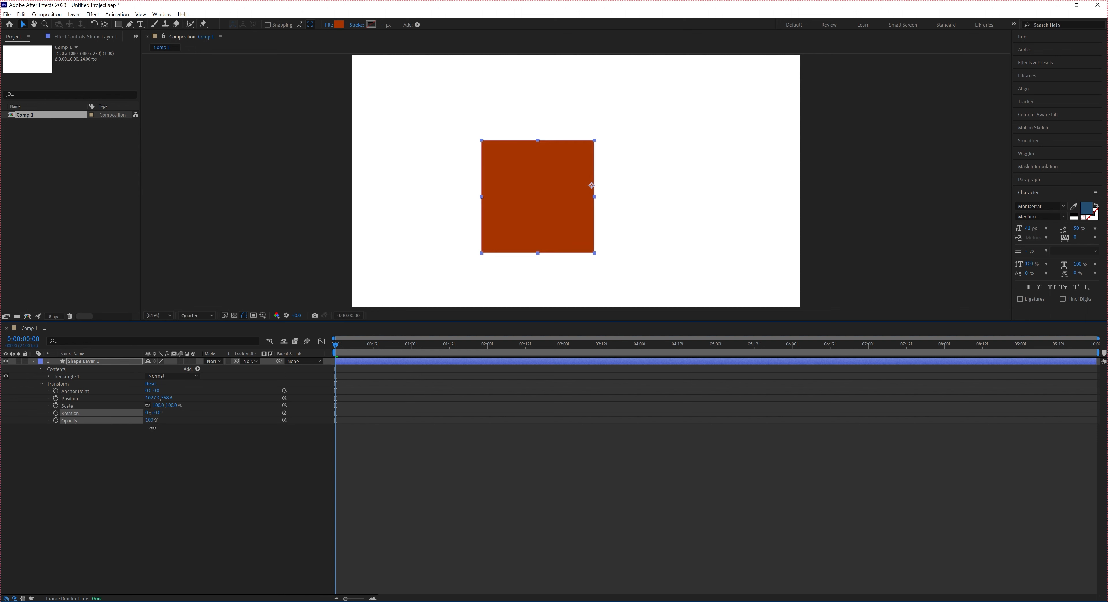
click(158, 445)
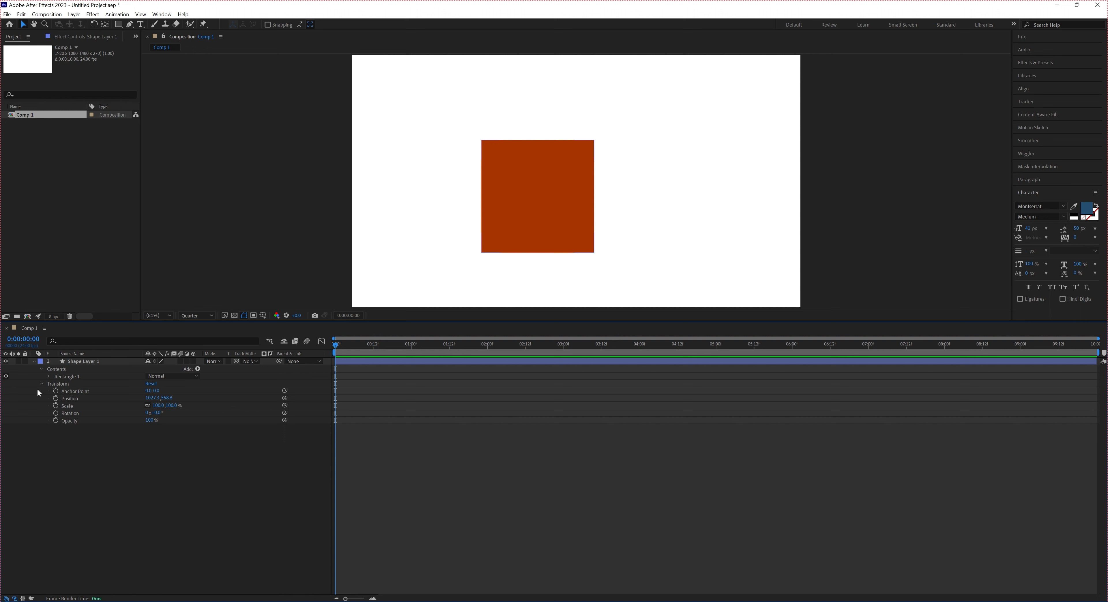
Compare the transform properties inside Rectangle 1 with the shape layer's own Transform group, and collapse the layer
click(62, 377)
click(50, 376)
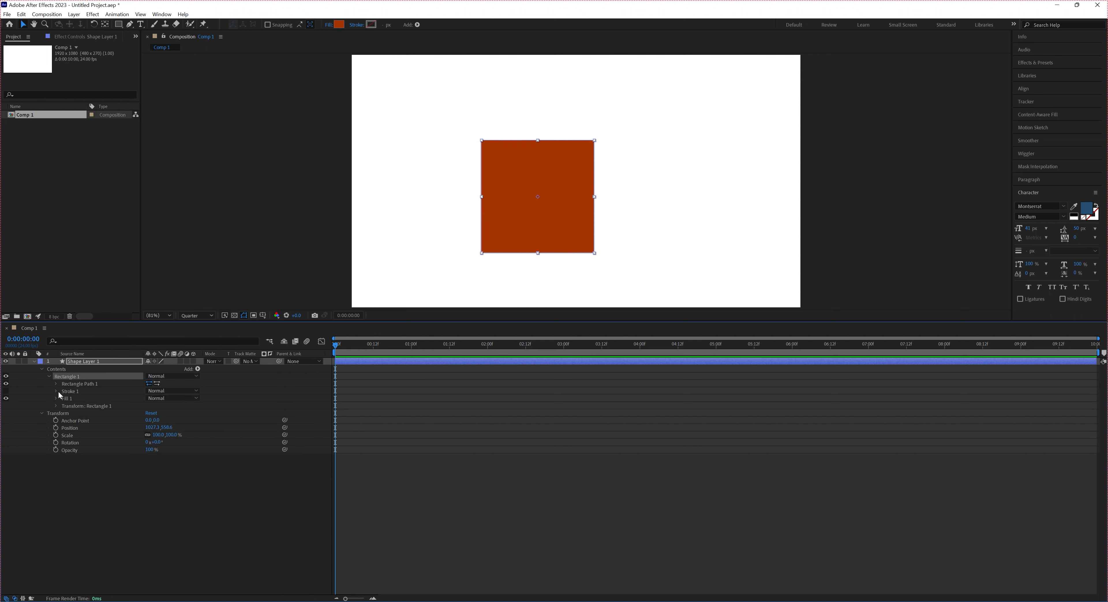
click(84, 407)
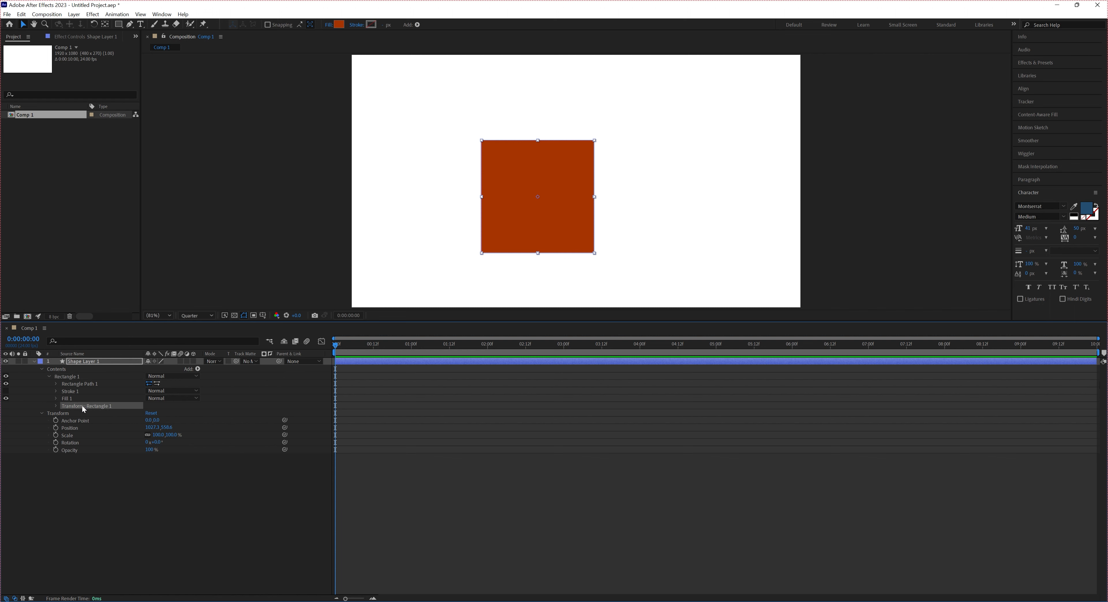
click(56, 406)
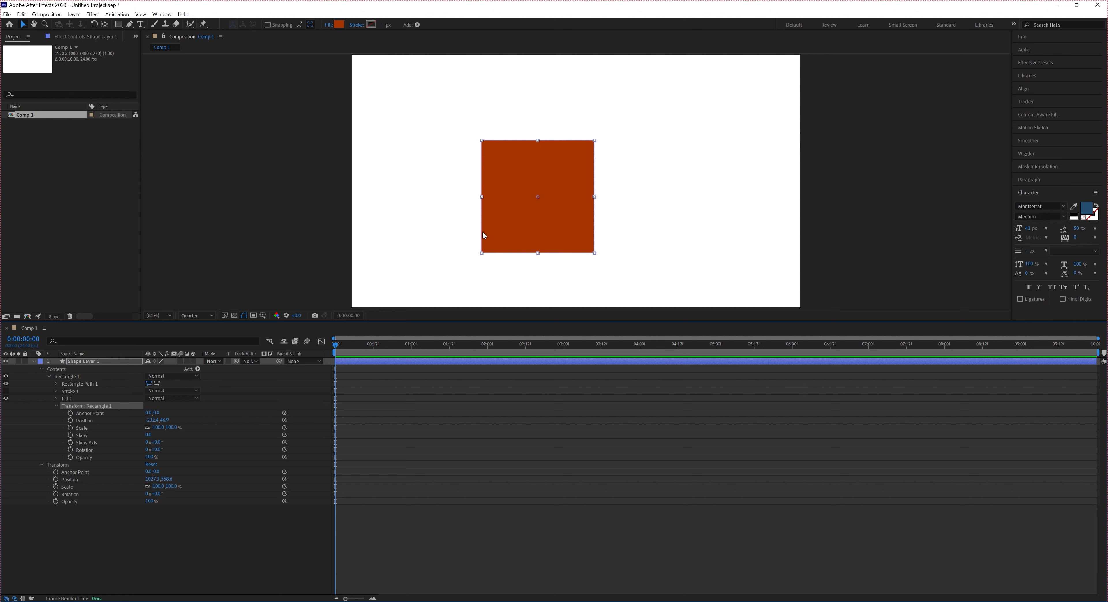
click(70, 378)
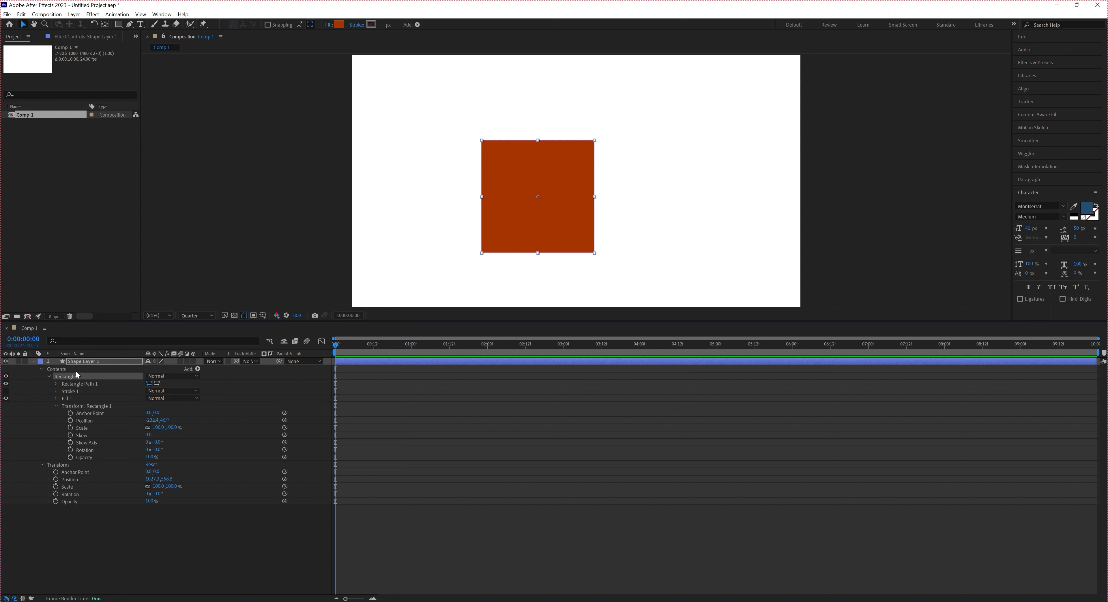
click(77, 406)
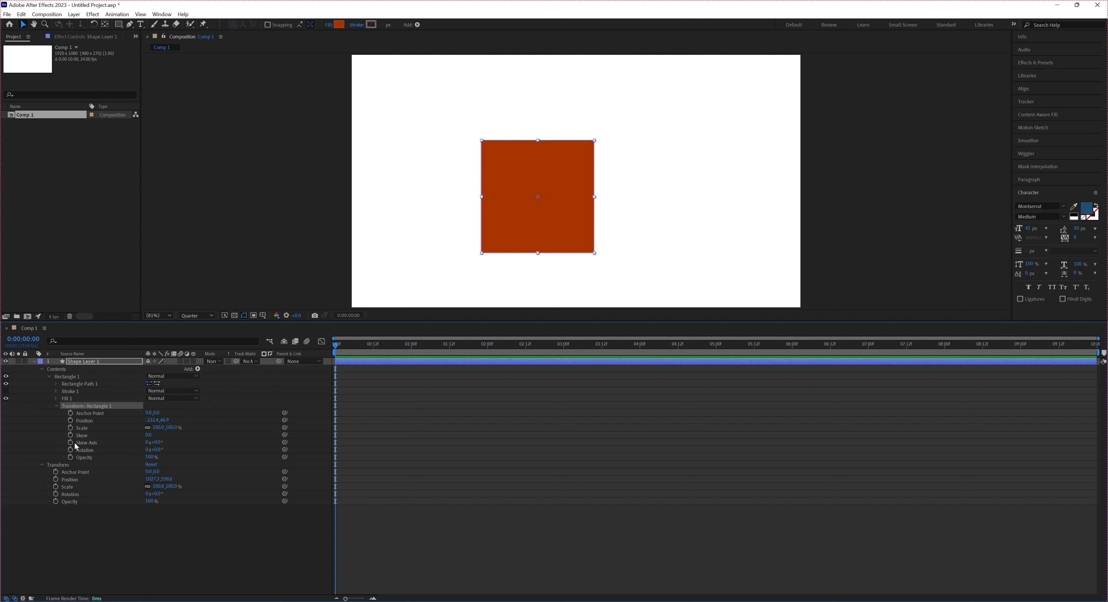
click(56, 467)
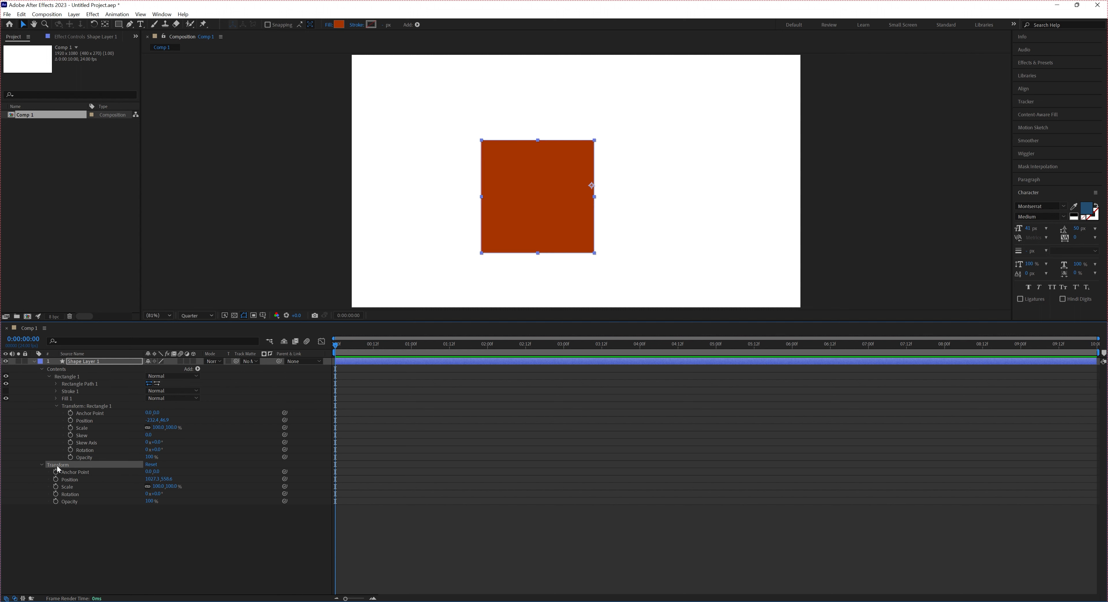
click(88, 409)
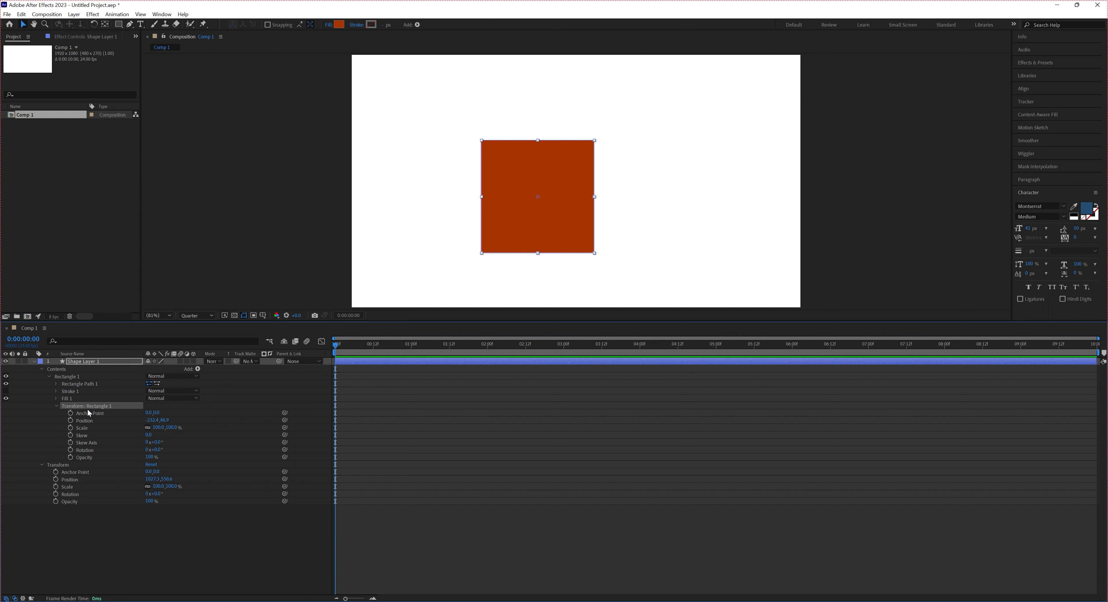
click(56, 406)
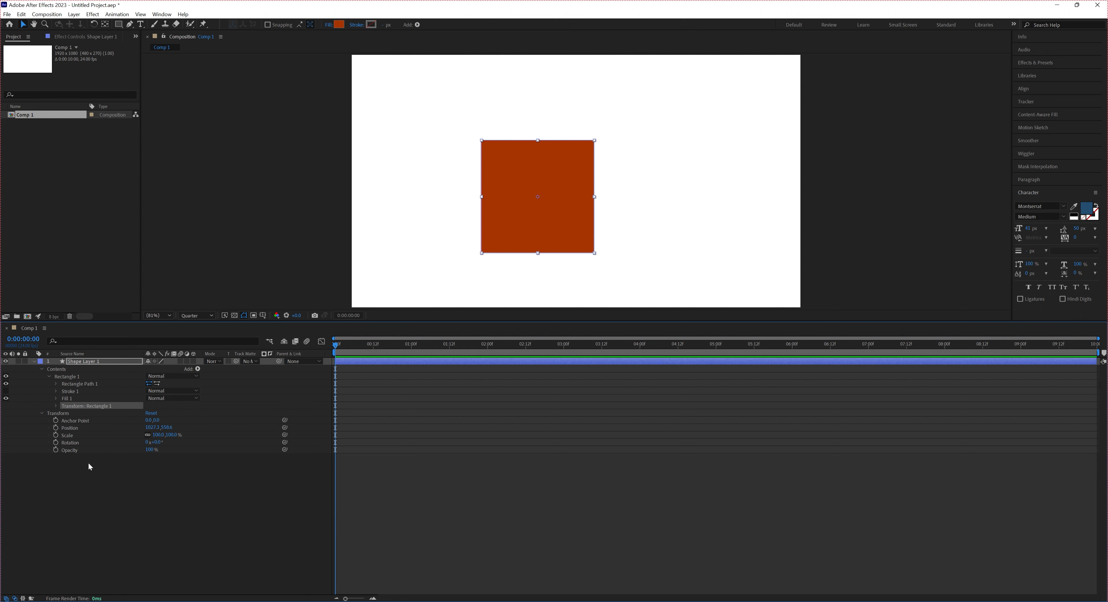
click(35, 363)
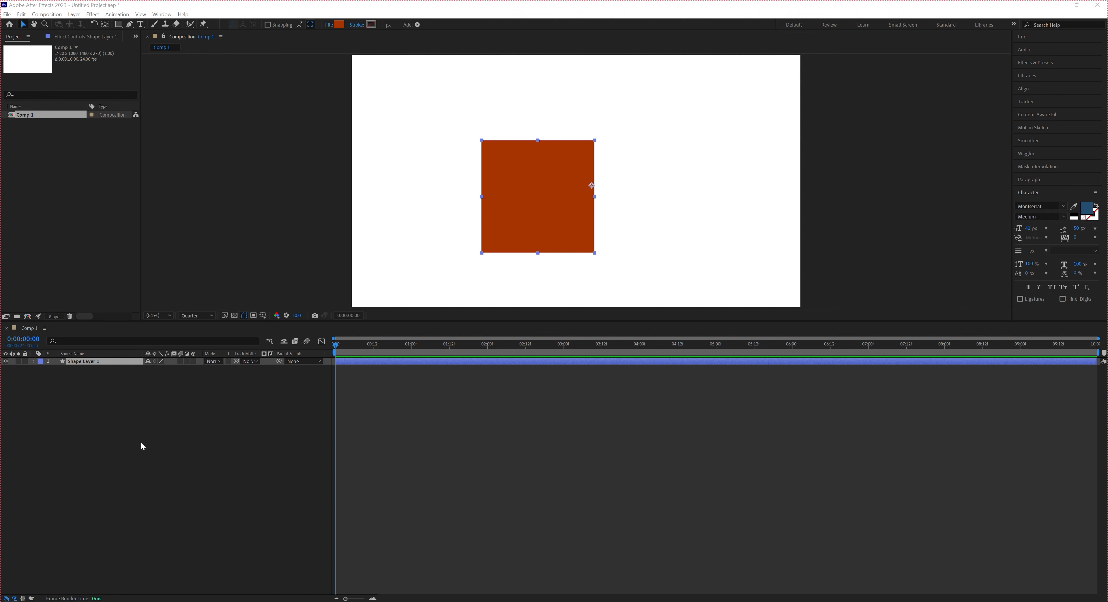
Show only the shape layer's Position property and shift the square slightly left
click(119, 360)
key(p)
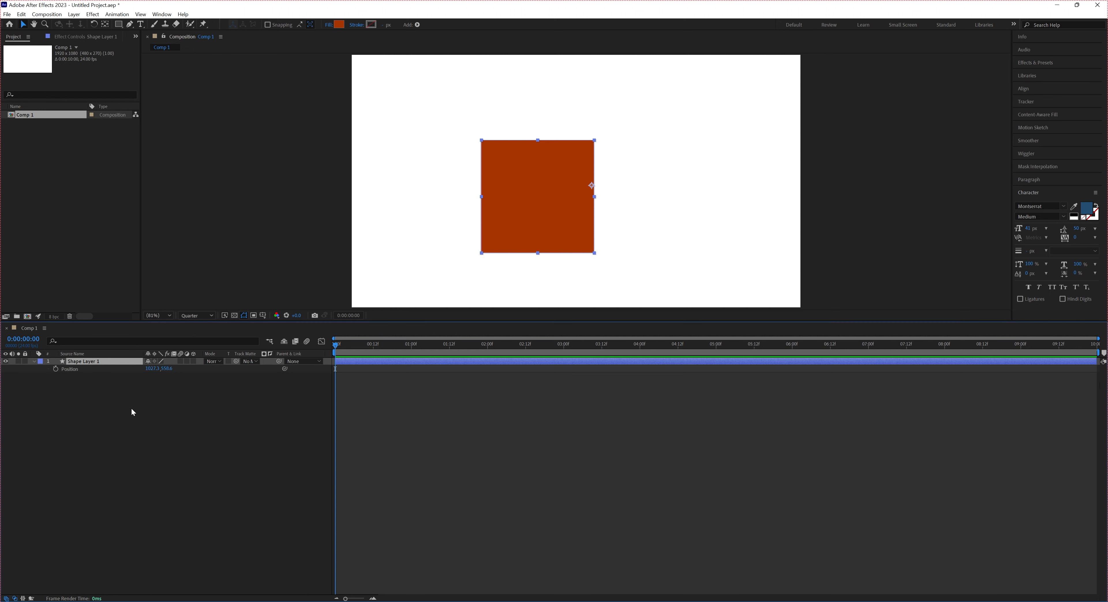
drag(151, 369, 101, 418)
Show only the layer's Rotation property, undo a freehand trial rotation, and set Rotation to 80°
click(91, 362)
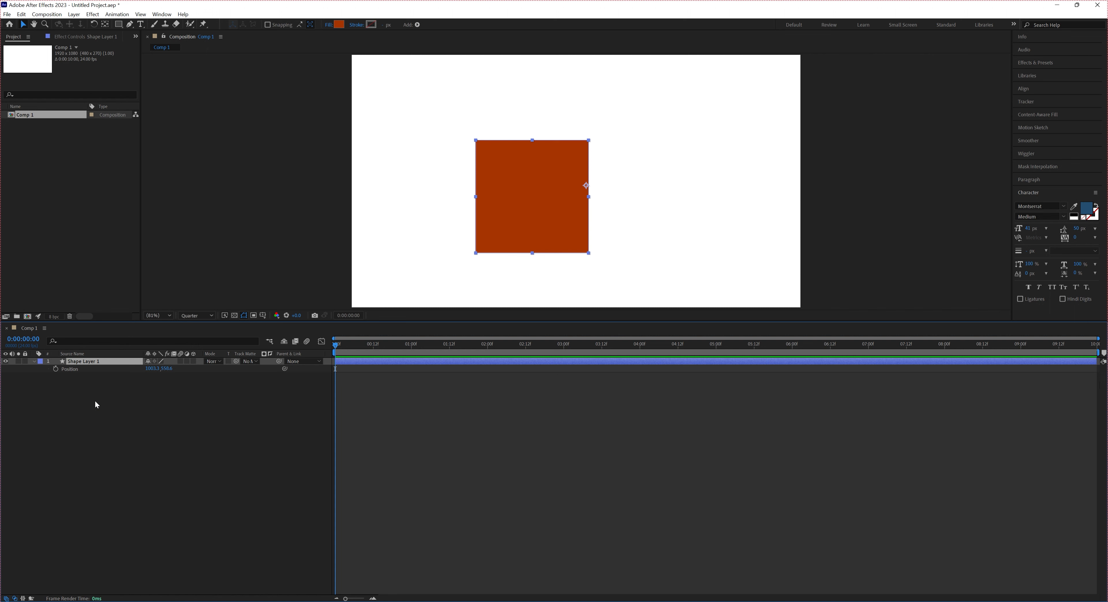
key(r)
drag(158, 369, 171, 391)
key(ctrl+z)
click(157, 368)
text(80)
key(Return)
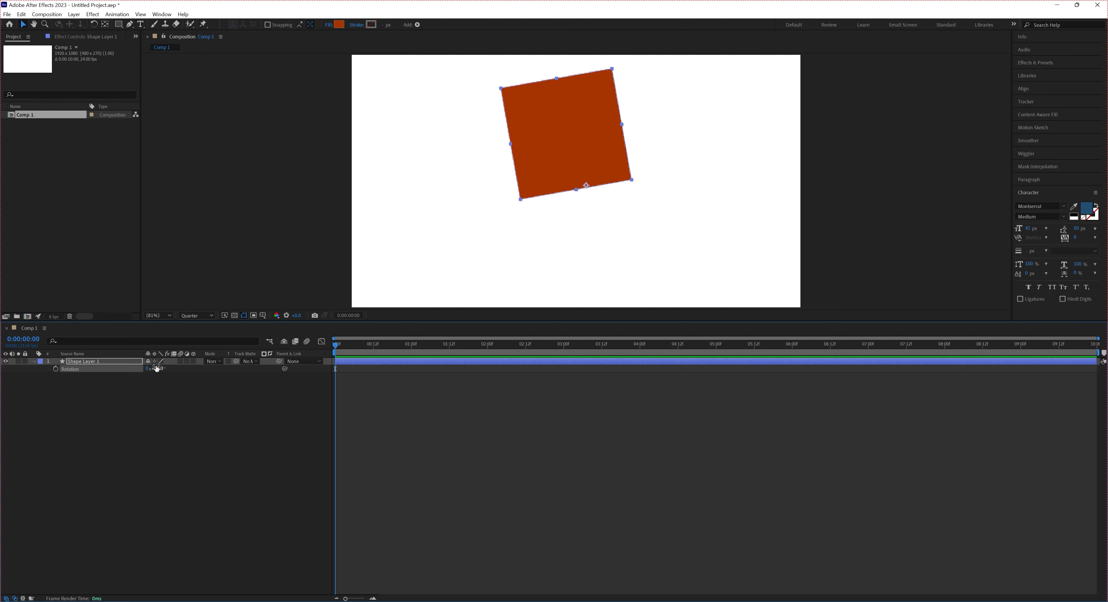
Try Rotation values of 45° and -45° on the square
click(157, 368)
text(45)
key(Return)
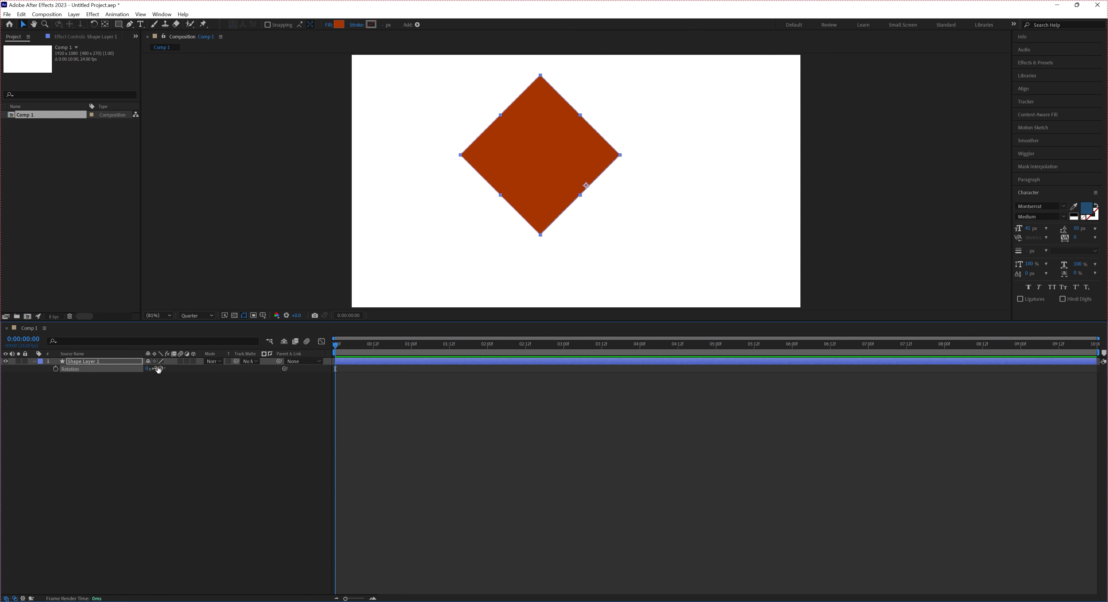
click(158, 369)
text(-45)
key(Return)
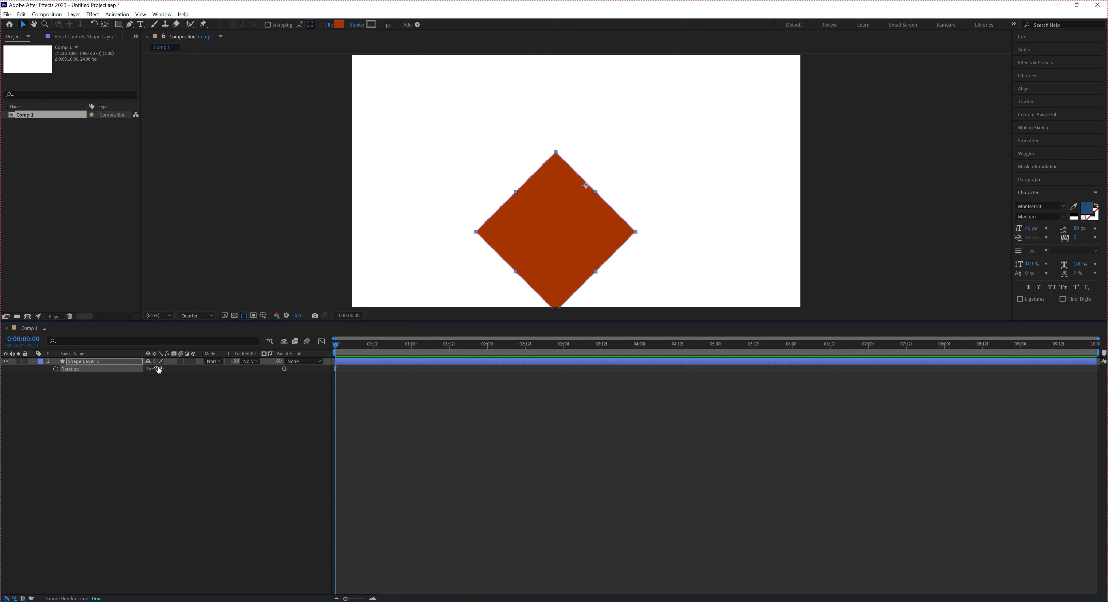
Return the square's Rotation to 0° and try a full turn of 360°
click(158, 369)
text(0)
key(Return)
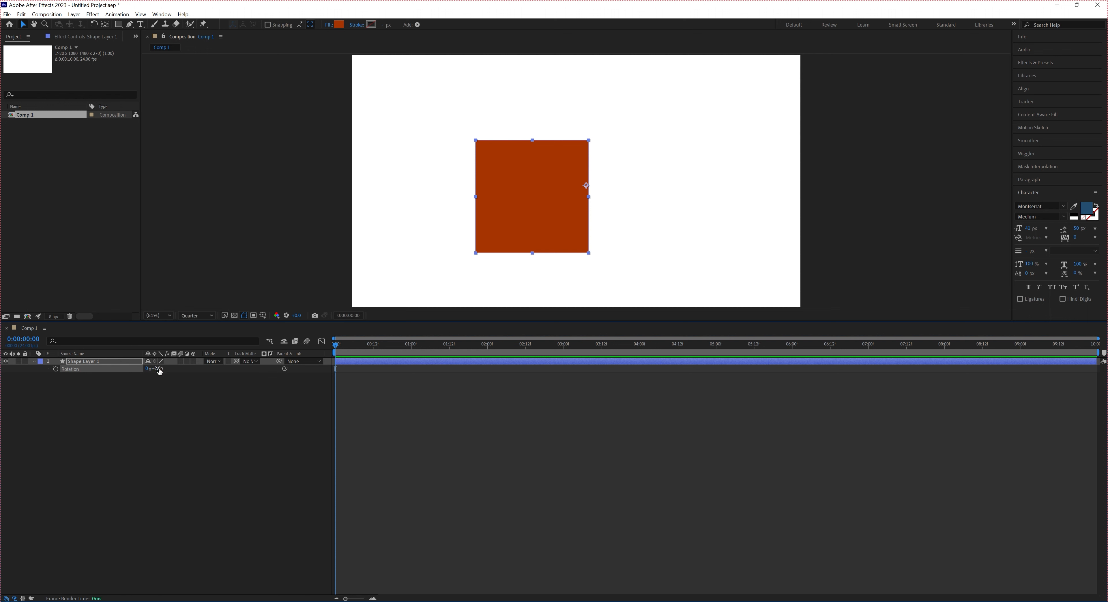
text(360)
key(Return)
key(Return)
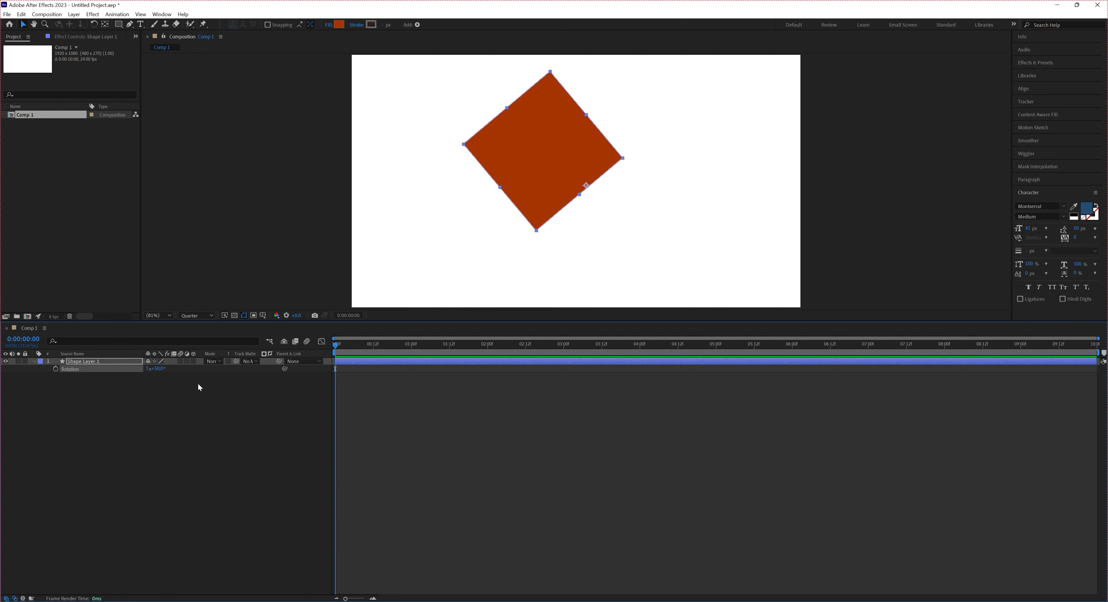
Reset the layer's Rotation to 0 full turns and 0°
click(148, 370)
text(0)
key(Return)
click(159, 369)
text(0)
key(Return)
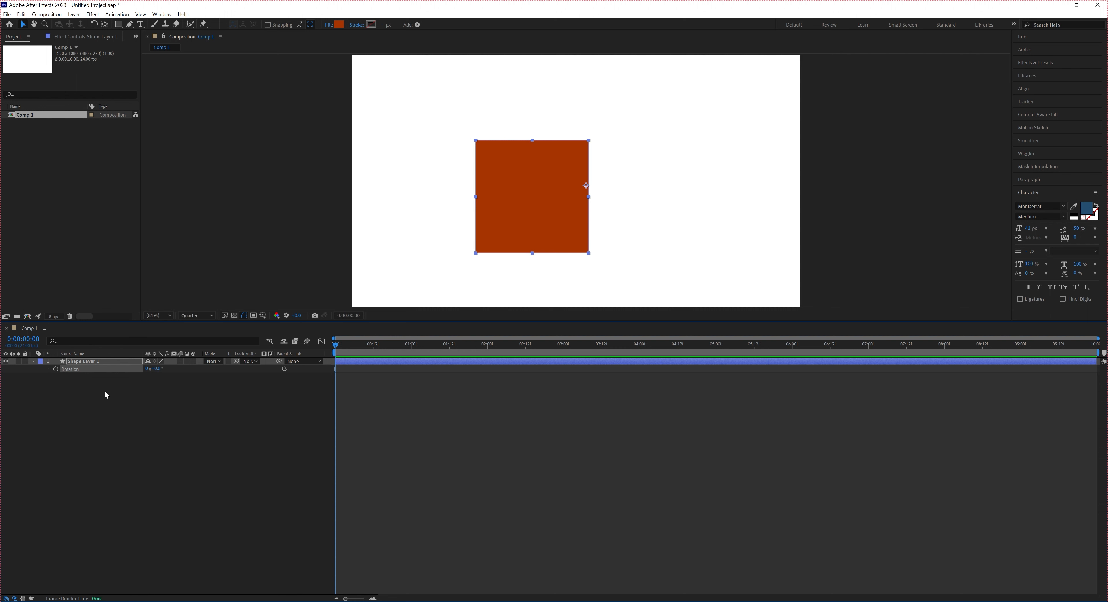
Show only the shape layer's Scale property and set it to 0%
click(118, 361)
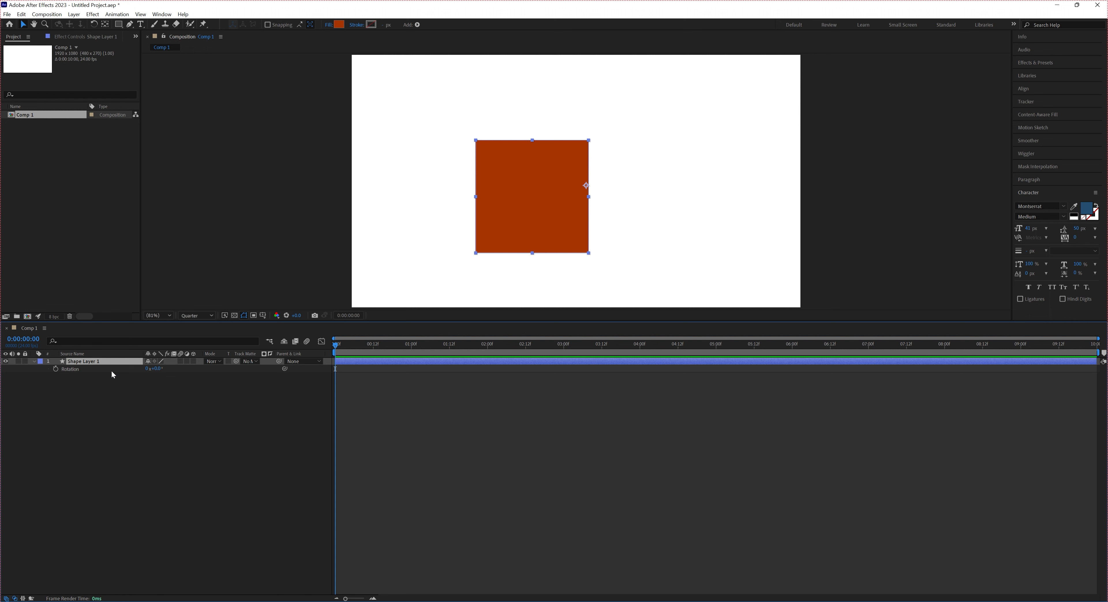
key(s)
click(159, 370)
text(00)
key(Return)
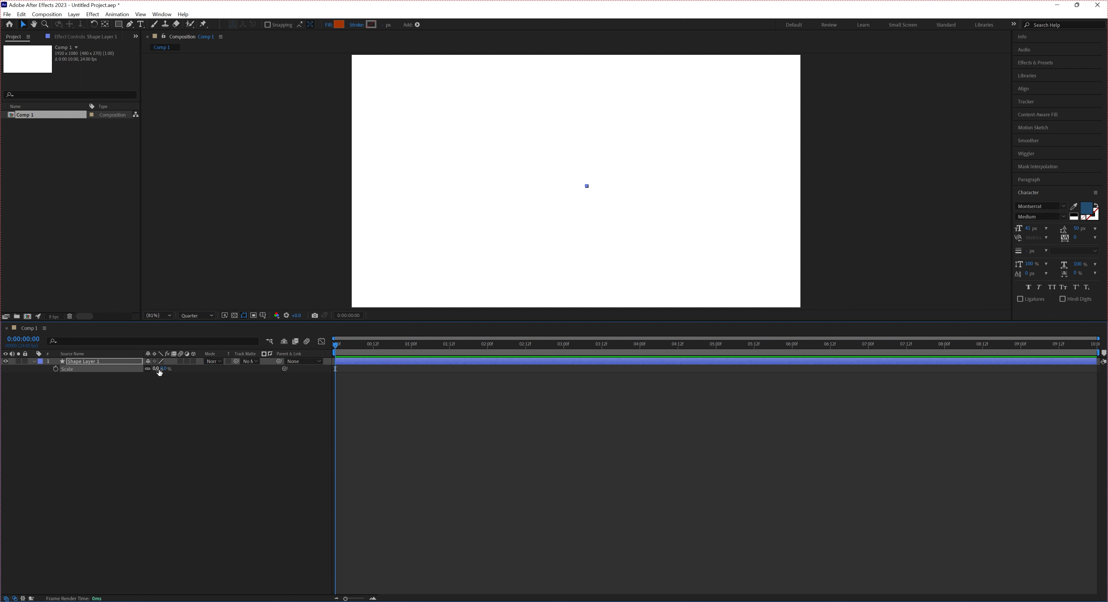
Try negative Scale values of -50%, -100% and -200% on the square
click(159, 369)
text(-50)
key(Return)
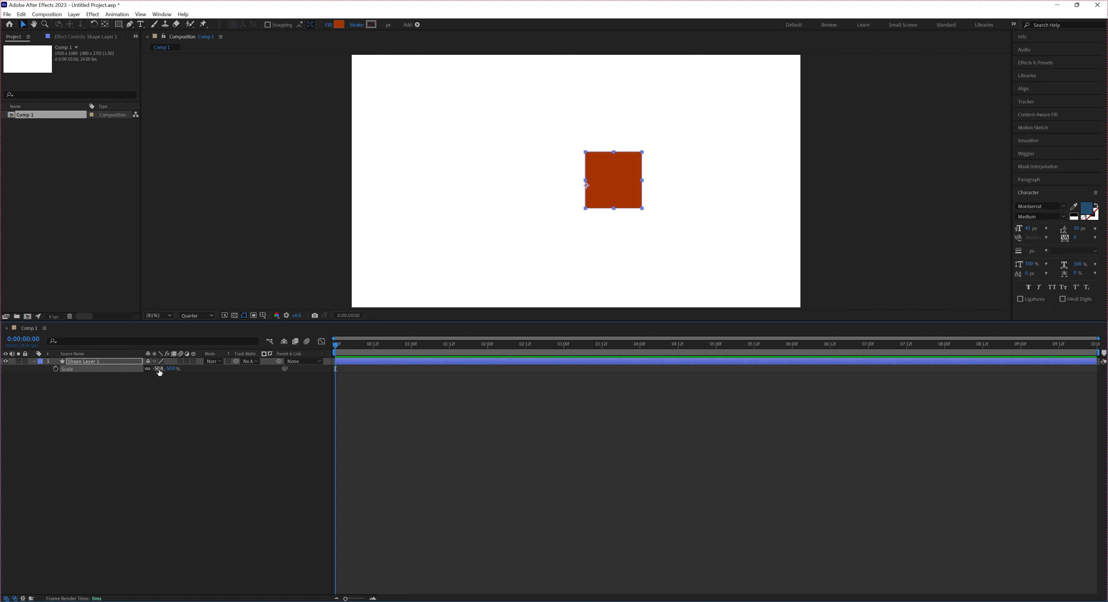
click(159, 369)
text(-100)
key(Return)
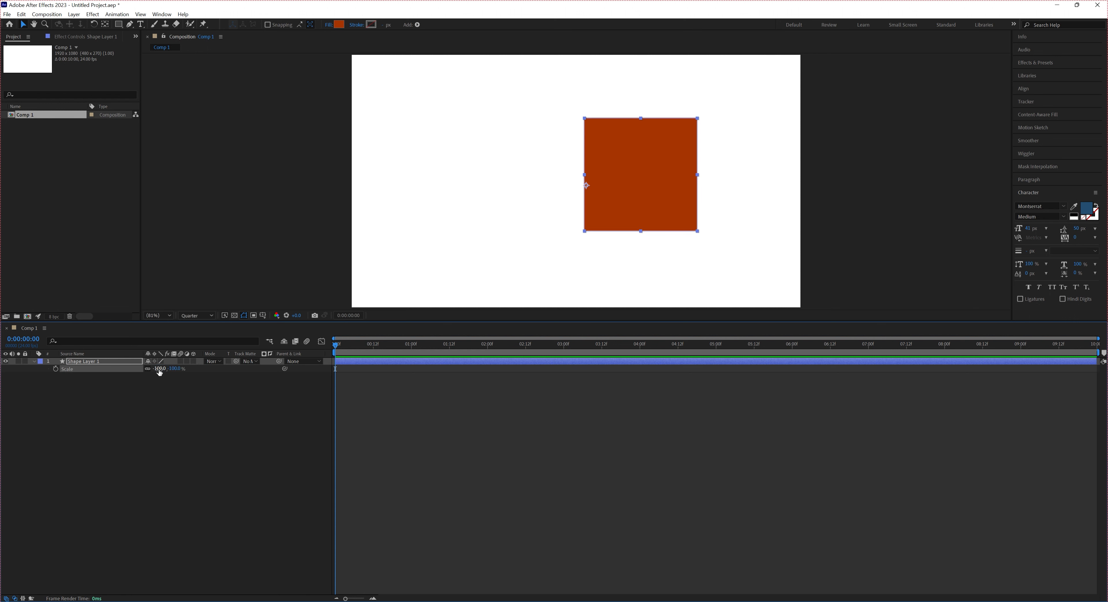
click(159, 369)
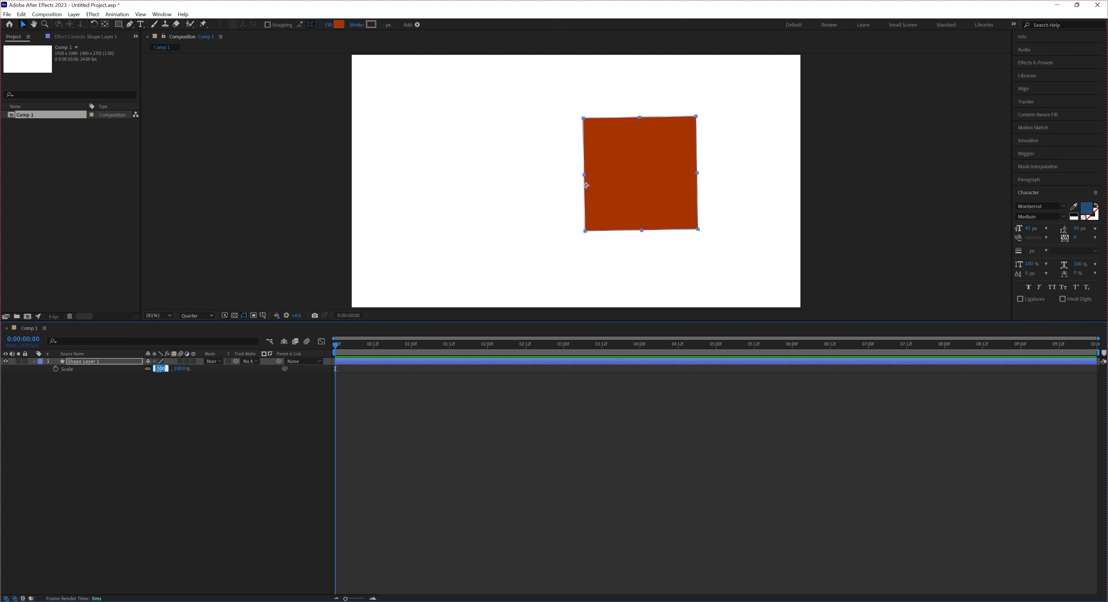
text(-200)
key(Return)
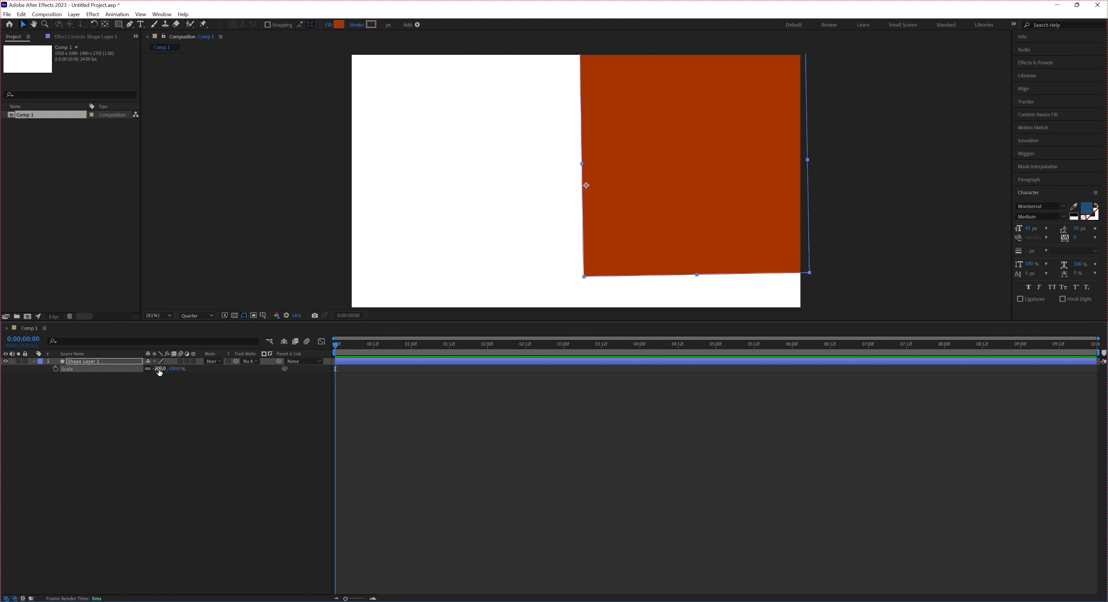
Try a Scale of 200% on the square and return it to 100%
click(160, 368)
text(200)
key(Return)
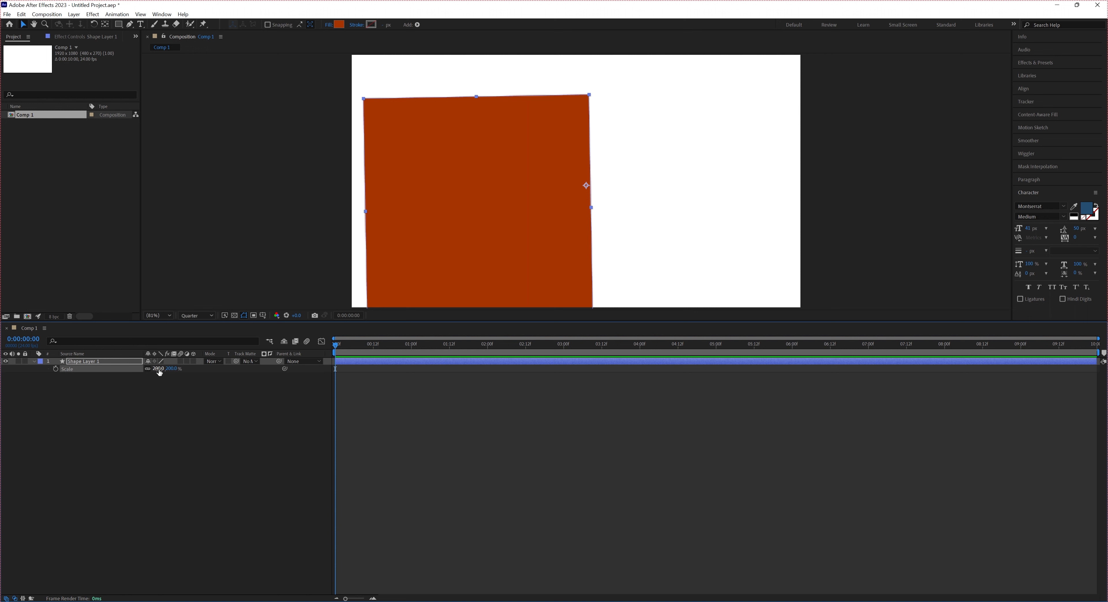
click(158, 369)
text(100)
key(Return)
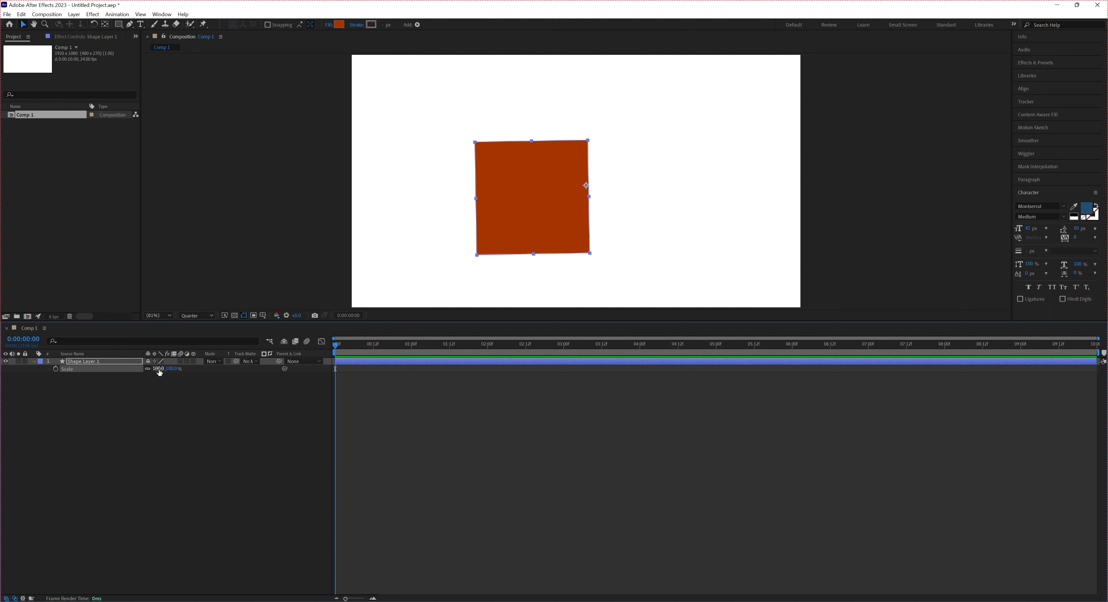
Show only the layer's Opacity property, set it to 0%, and raise it back to 100%
key(t)
click(151, 369)
text(00)
key(Return)
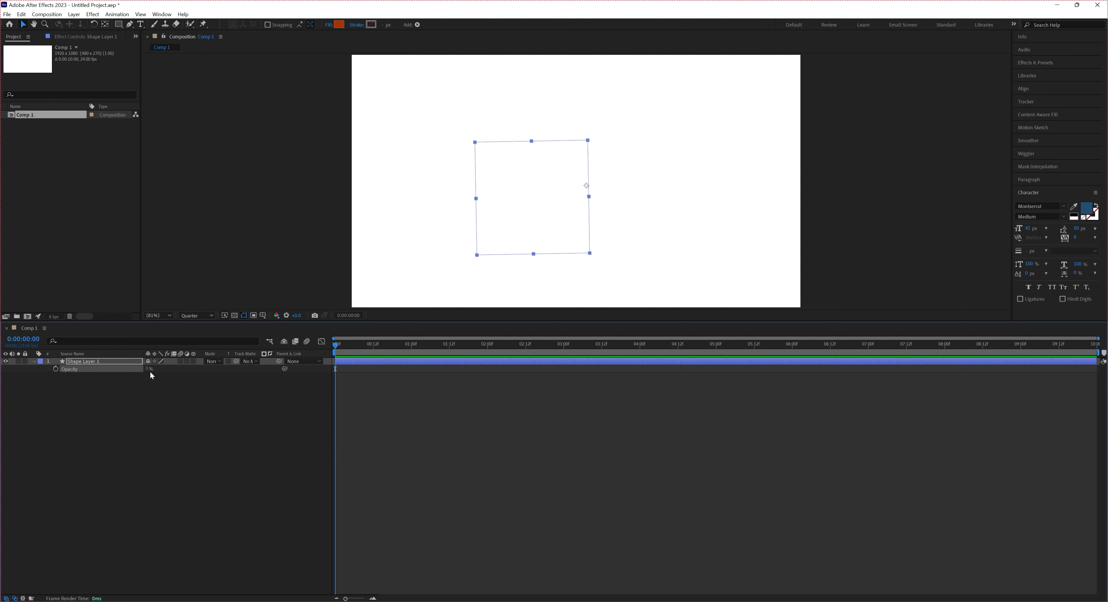
drag(148, 371, 216, 372)
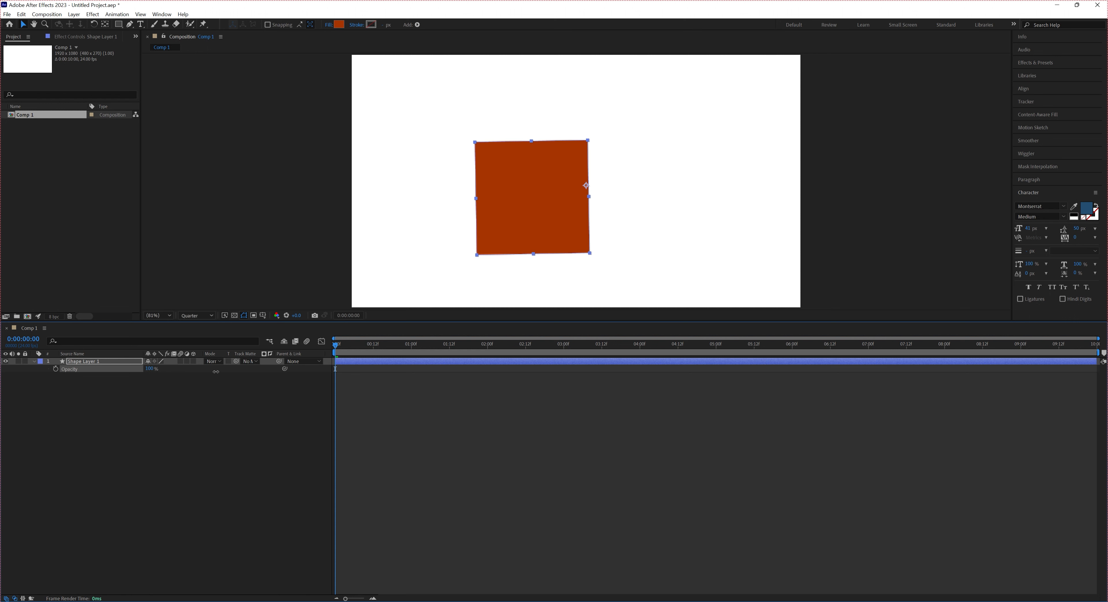
click(185, 433)
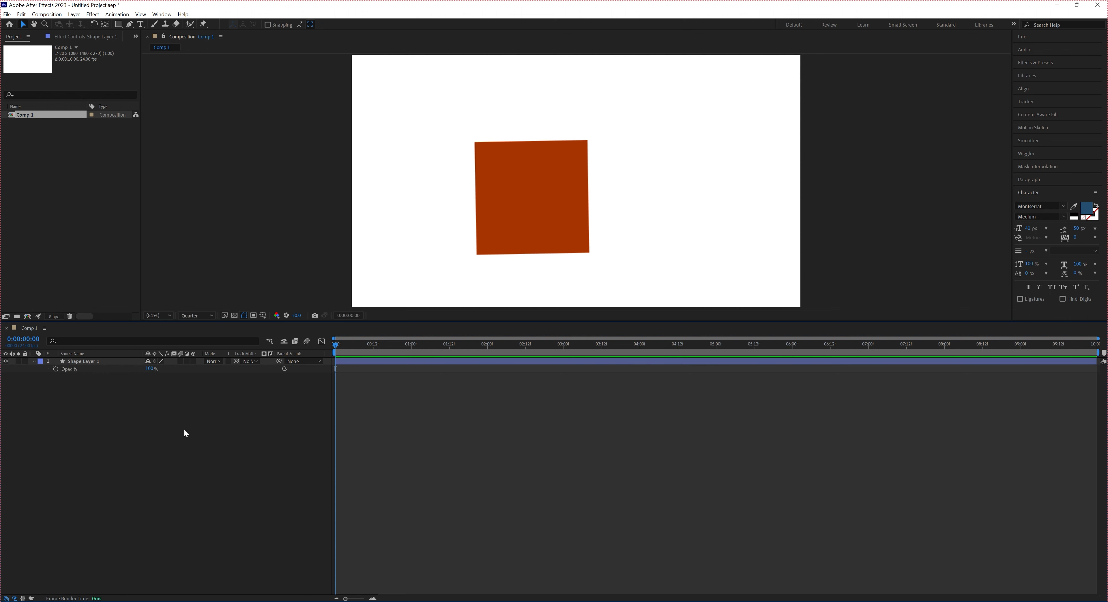
Collapse the shape layer's properties and select the layer in the timeline
right_click(35, 365)
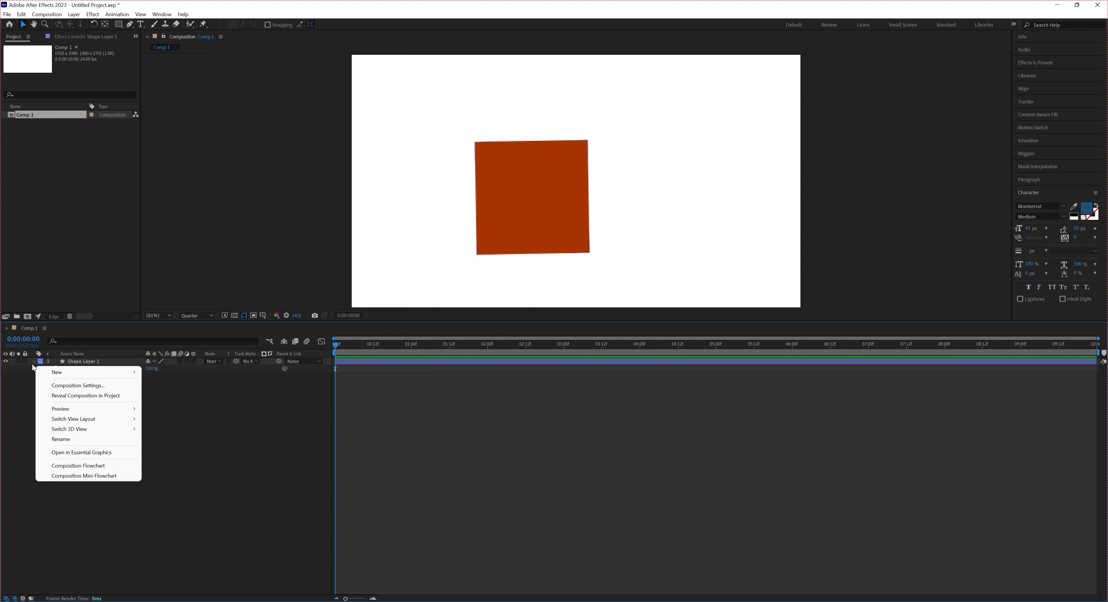
key(Escape)
click(34, 362)
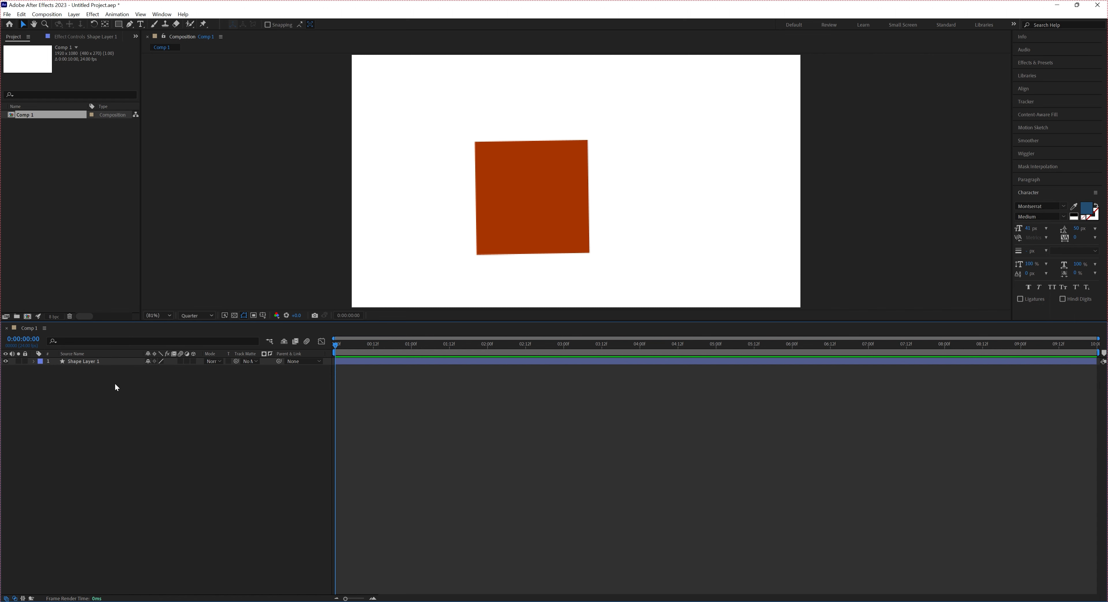
click(112, 365)
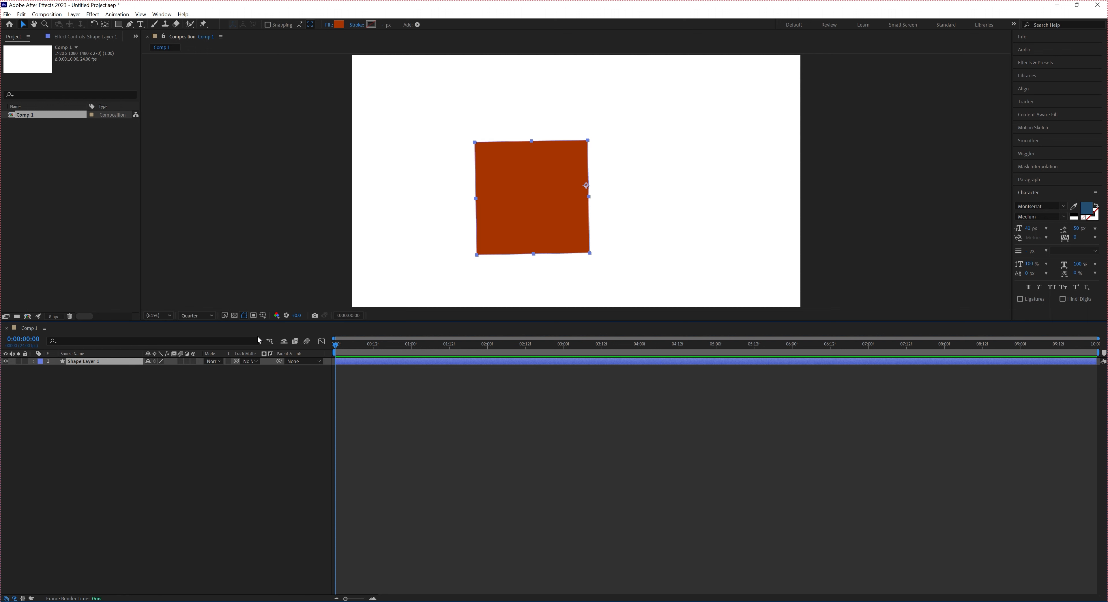
Show only the square layer's Rotation property and try a rotation of 21°
click(110, 372)
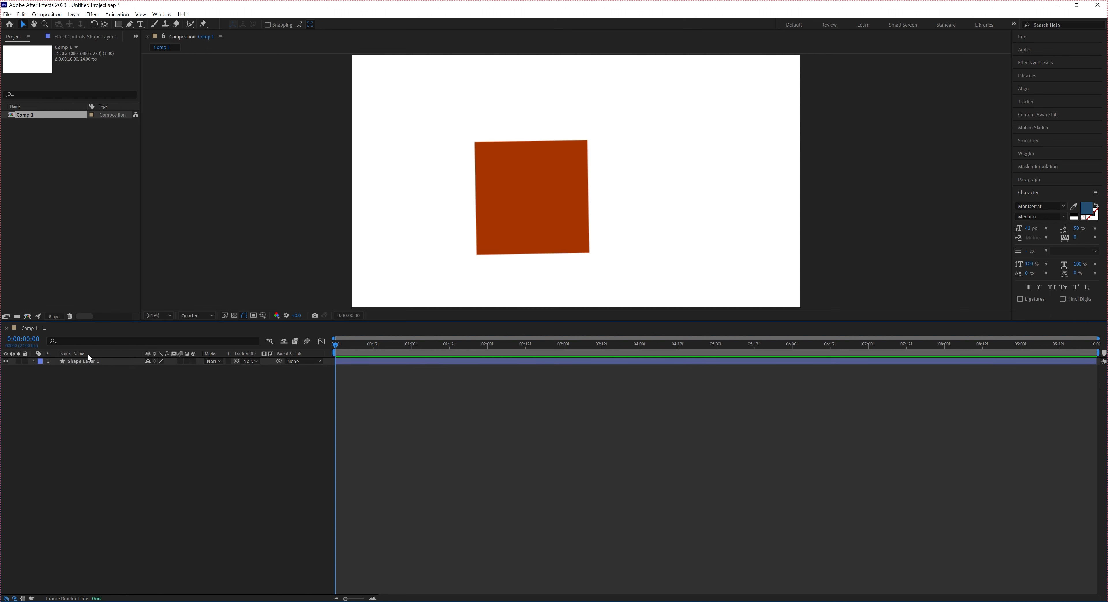
click(87, 359)
key(r)
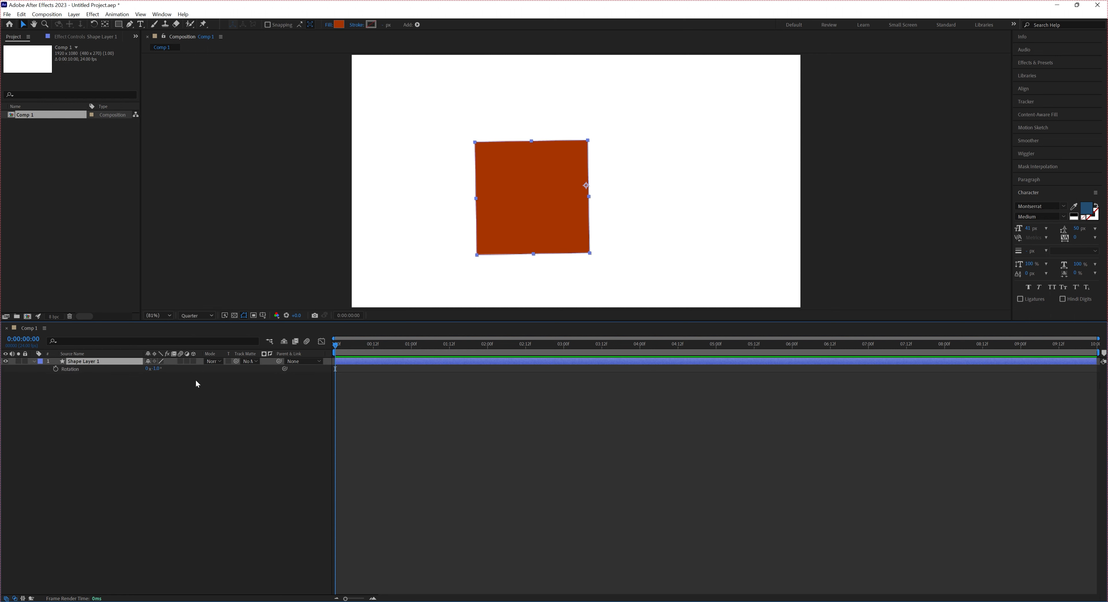
click(157, 369)
text(21)
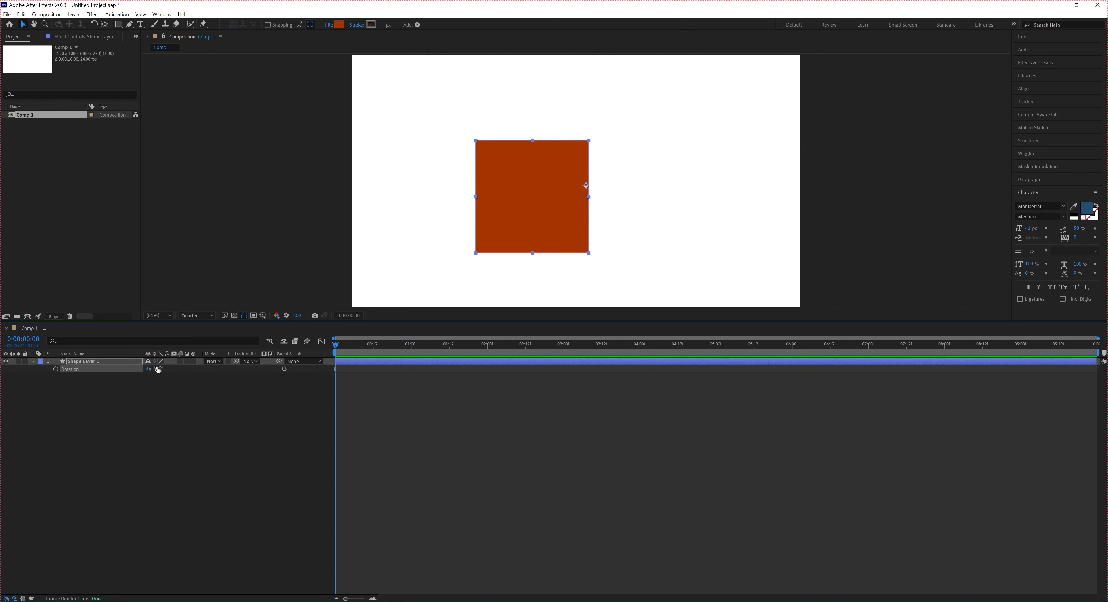
key(Return)
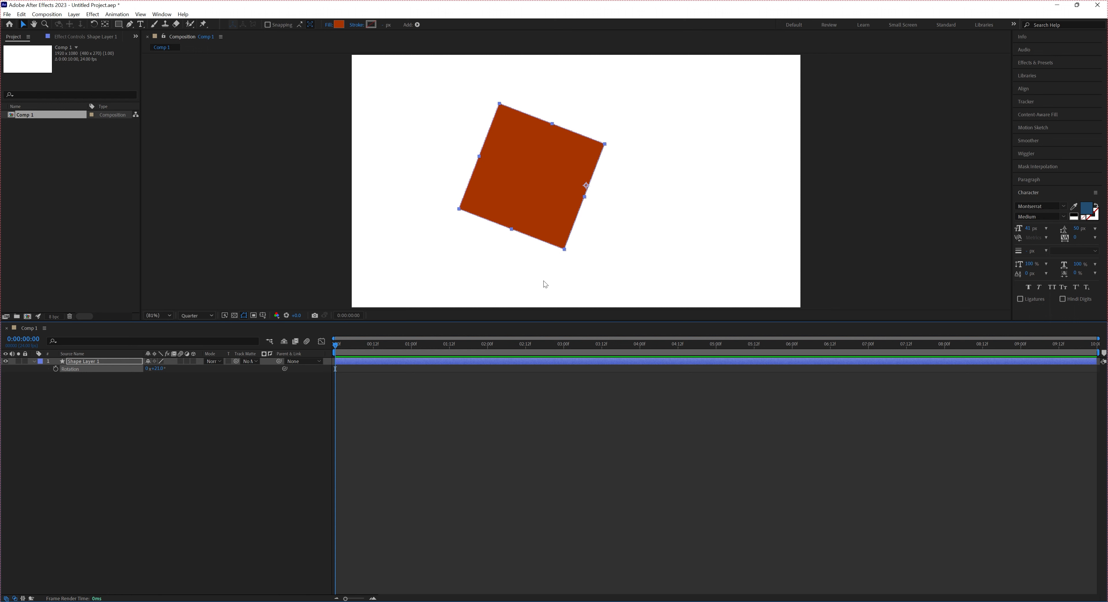
Reset the square's Rotation to 0°
click(92, 361)
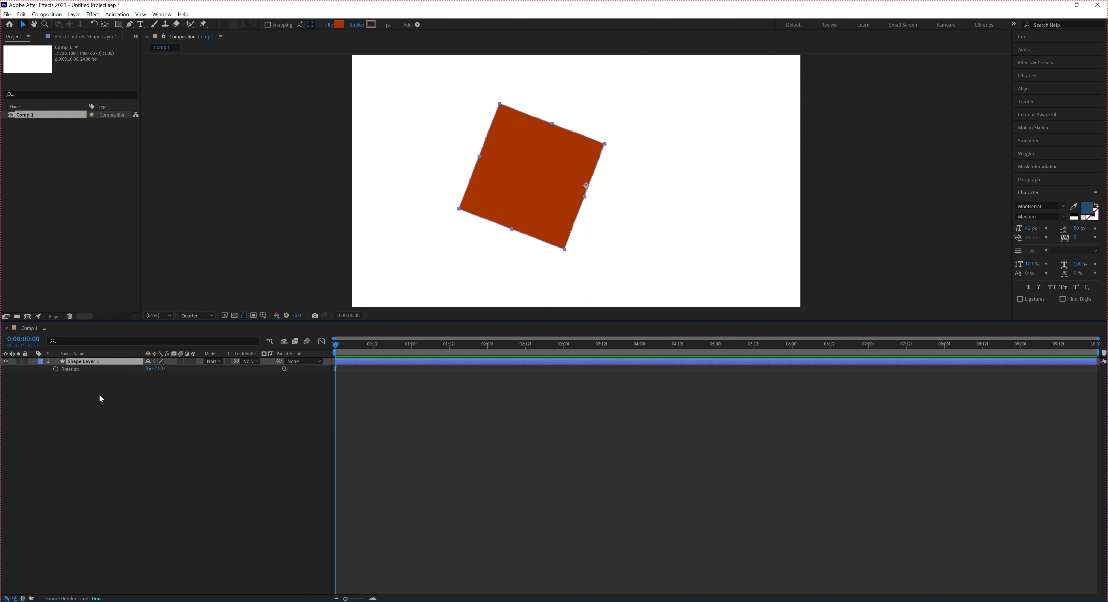
click(159, 368)
text(0)
key(Return)
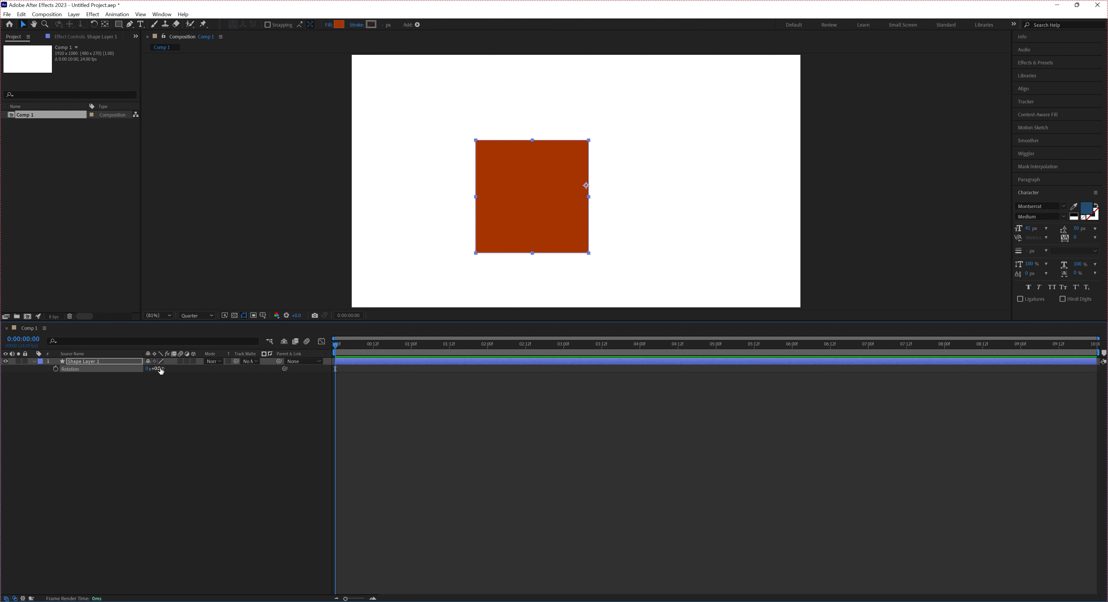
click(188, 404)
Expand the shape layer's Transform group and select its Anchor Point property
click(91, 361)
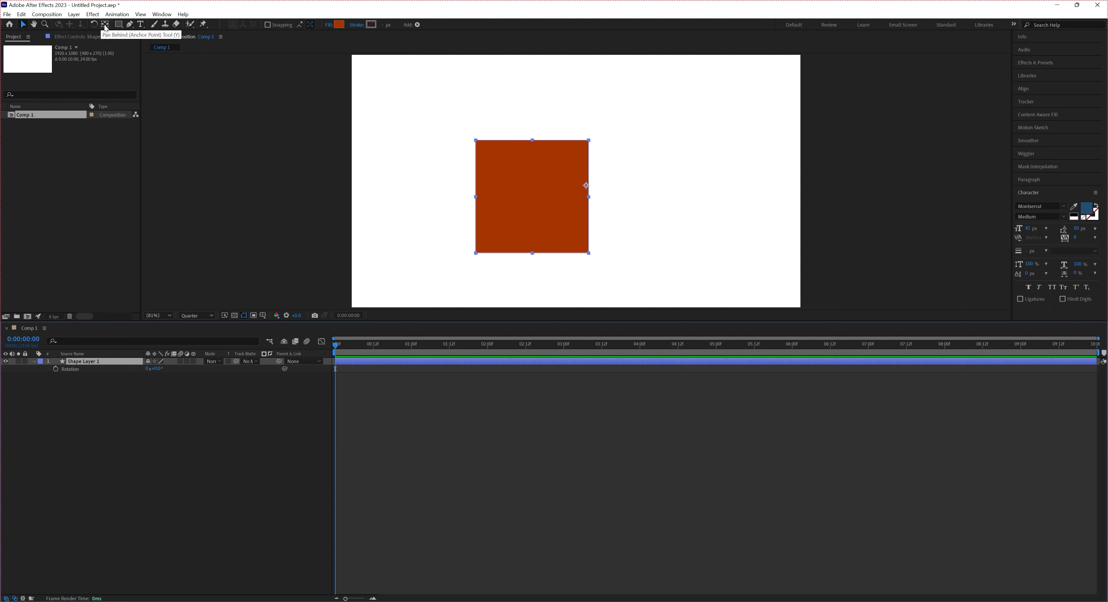
click(37, 363)
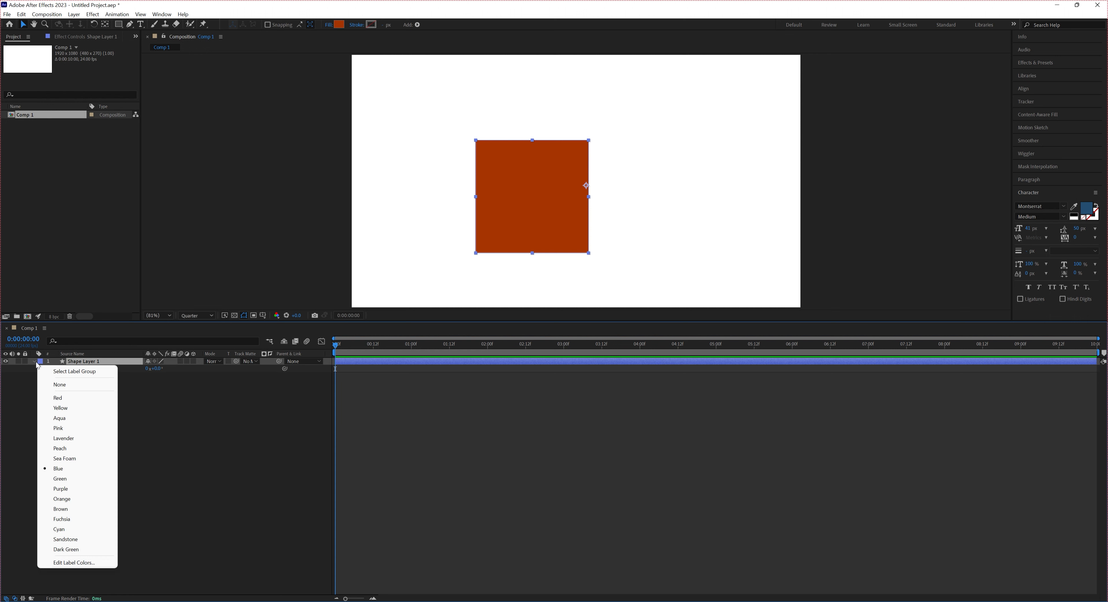
click(35, 362)
click(35, 362)
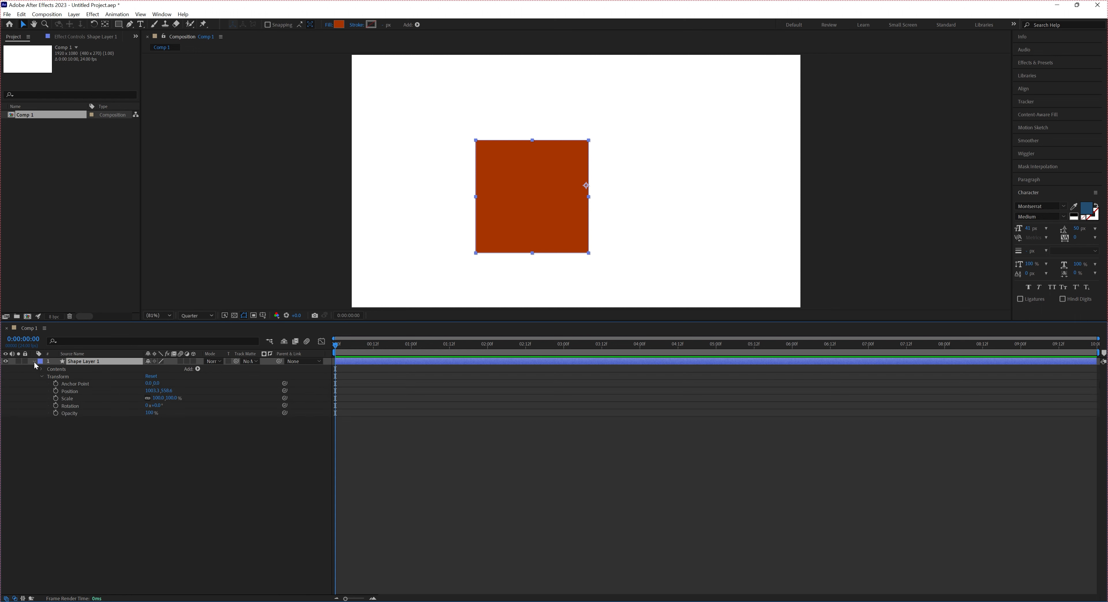
click(84, 385)
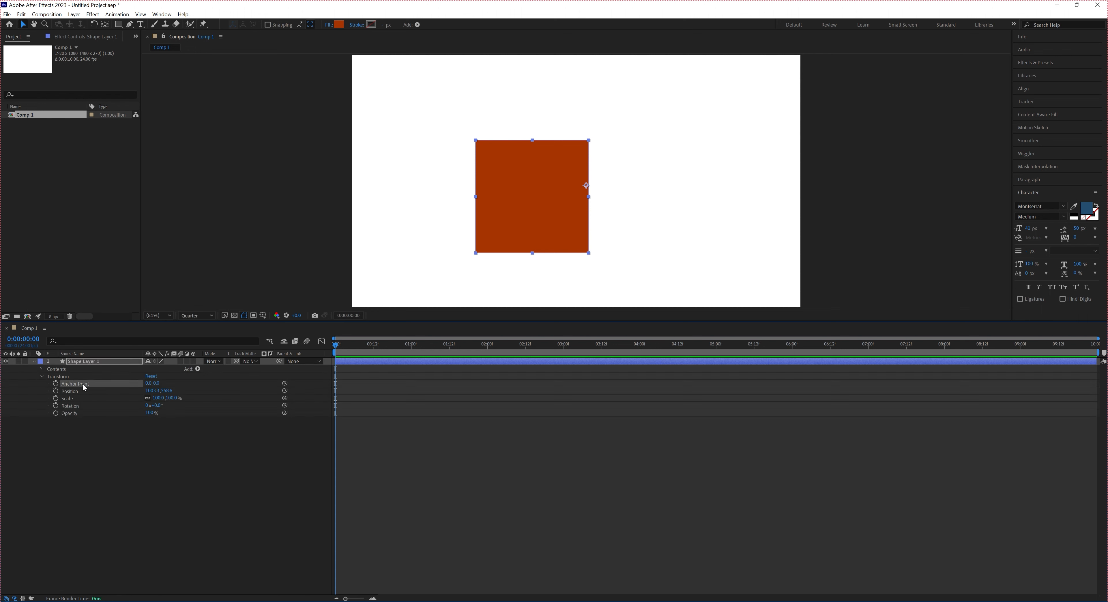
Show only the Anchor Point property and shift its X and Y values so the anchor lies near the square's centre
click(89, 363)
key(a)
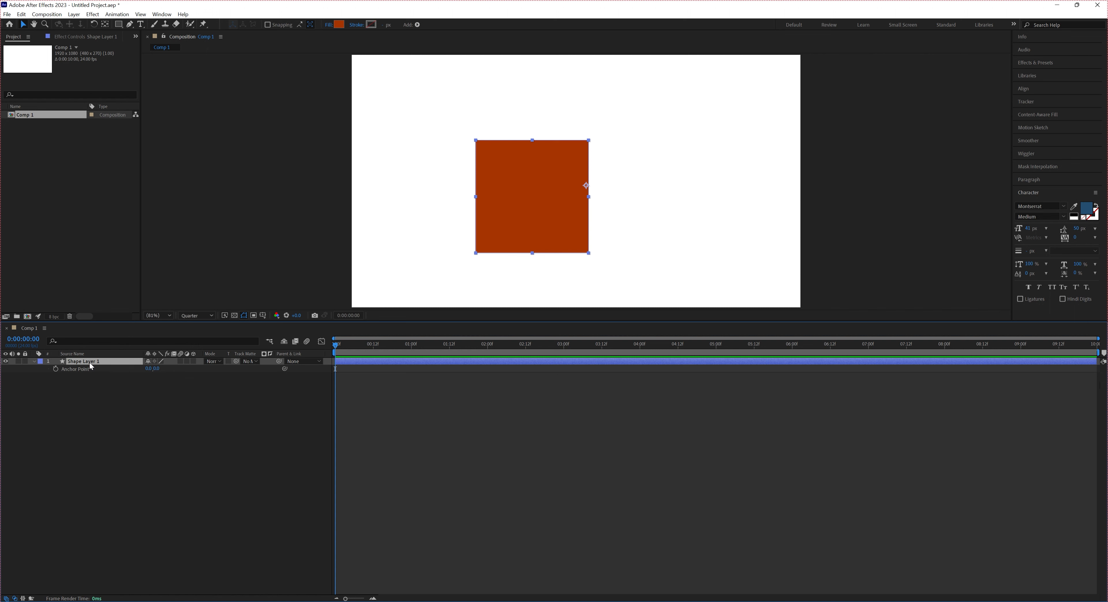
drag(146, 369, 45, 371)
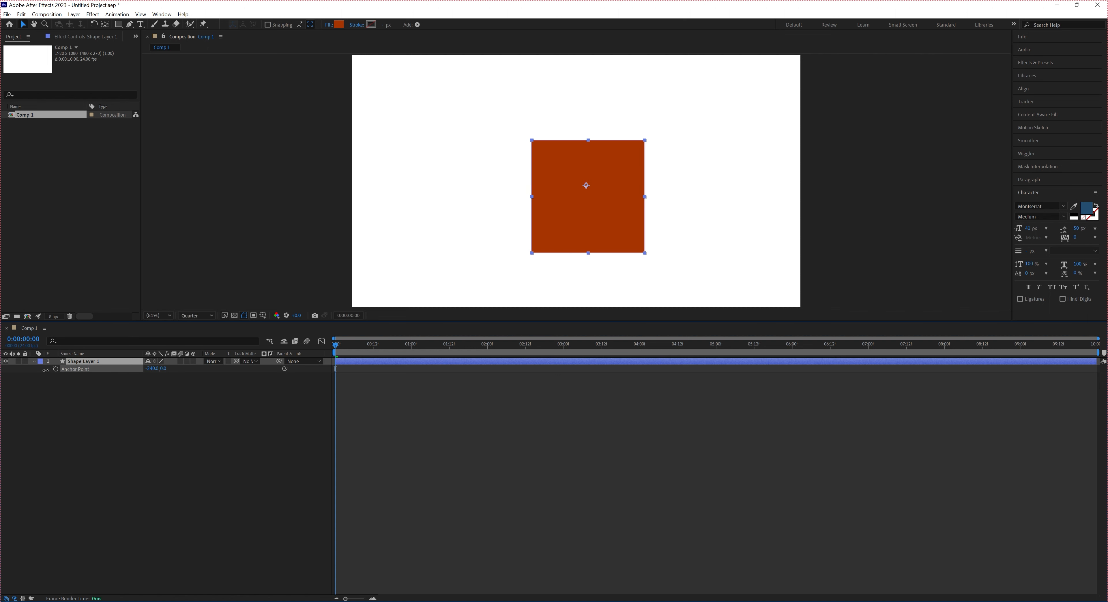
mouse_move(163, 369)
mouse_down()
mouse_move(192, 369)
mouse_move(138, 368)
mouse_move(147, 371)
mouse_up()
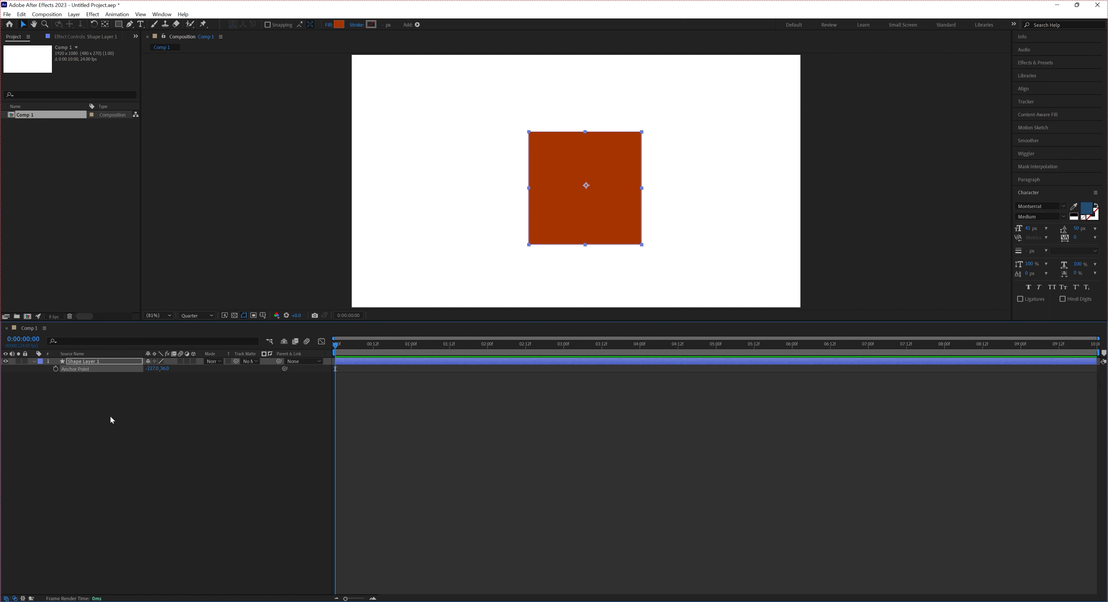
Try moving the anchor point with the Pan Behind tool, around the square's centre and out towards its upper-right corner
click(104, 24)
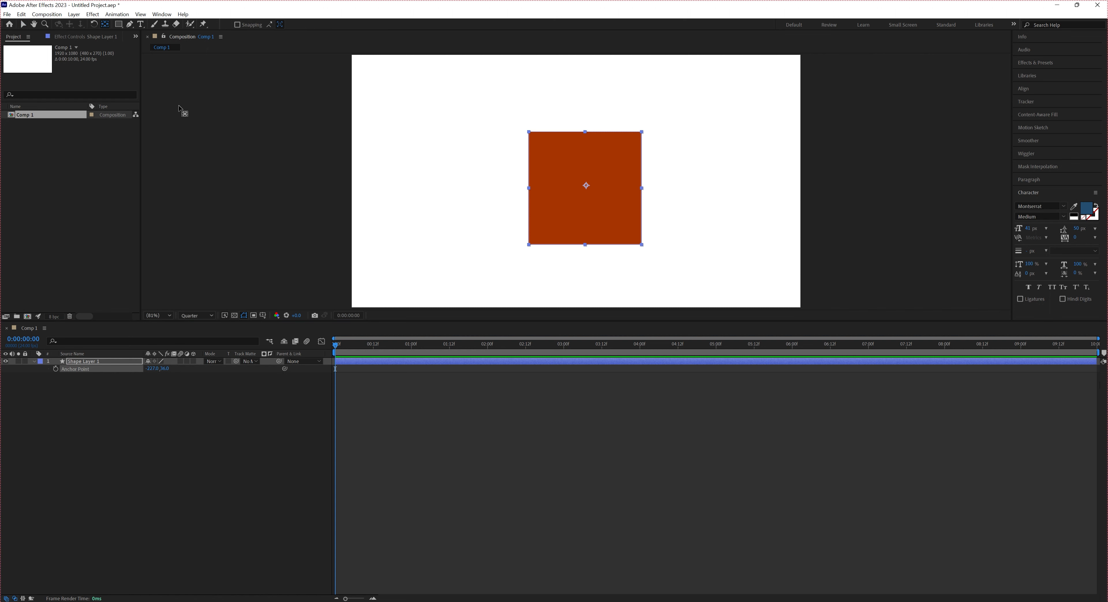
mouse_move(584, 184)
mouse_down()
mouse_move(559, 170)
mouse_move(574, 205)
mouse_move(579, 175)
mouse_move(588, 190)
mouse_up()
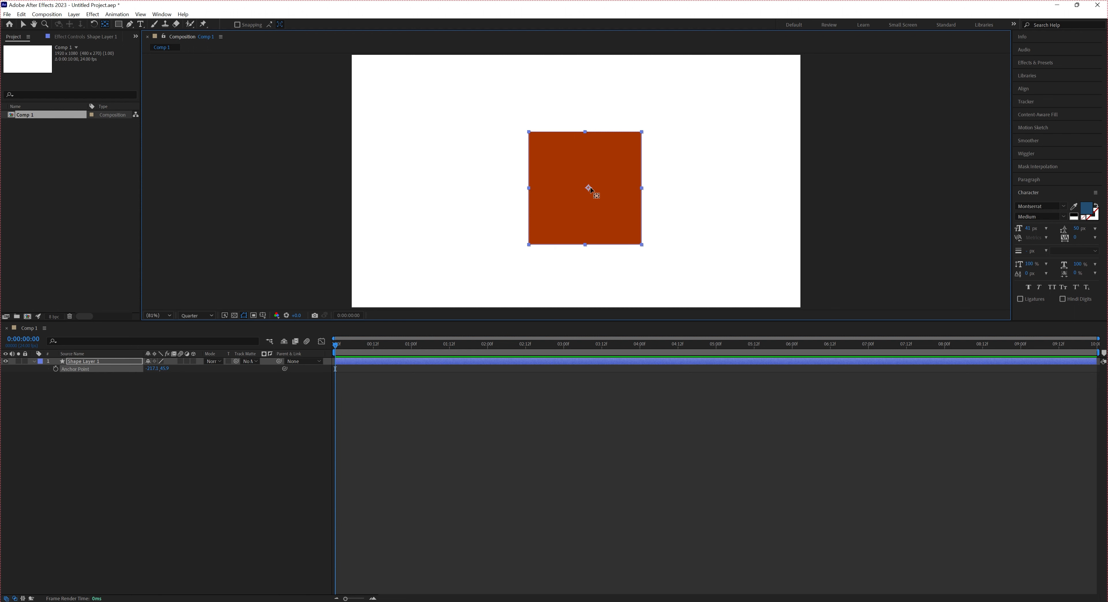
drag(591, 187, 587, 186)
drag(586, 188, 608, 139)
drag(610, 141, 587, 188)
drag(586, 187, 620, 144)
click(201, 425)
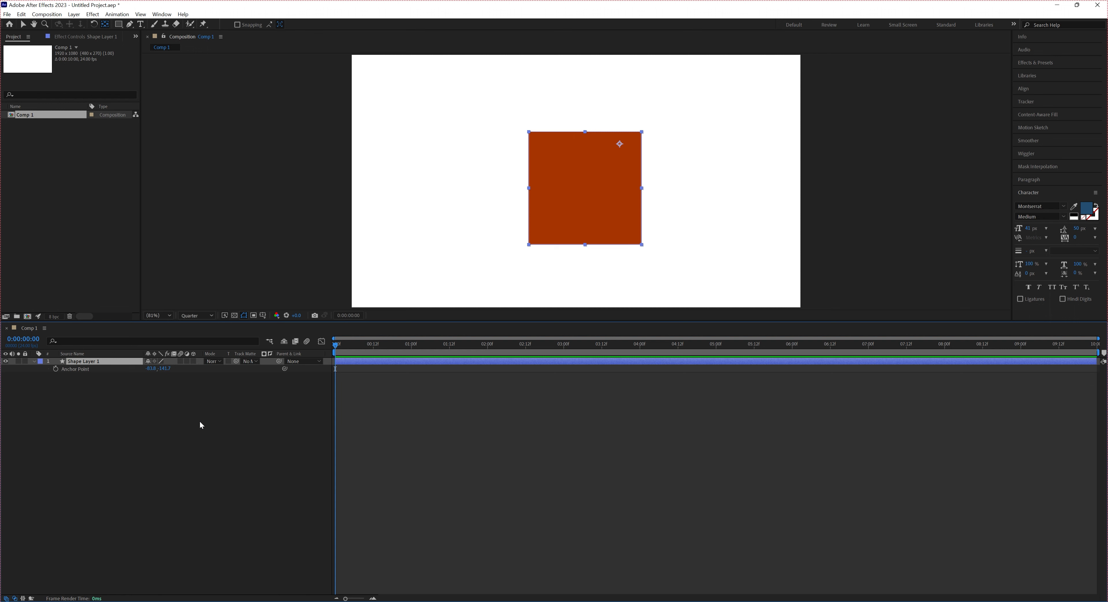
Centre the anchor point in the square, try it nearer the upper-left corner, and recentre it, returning to the Selection tool
key(ctrl+alt+Home)
key(r)
click(581, 187)
drag(581, 188, 567, 151)
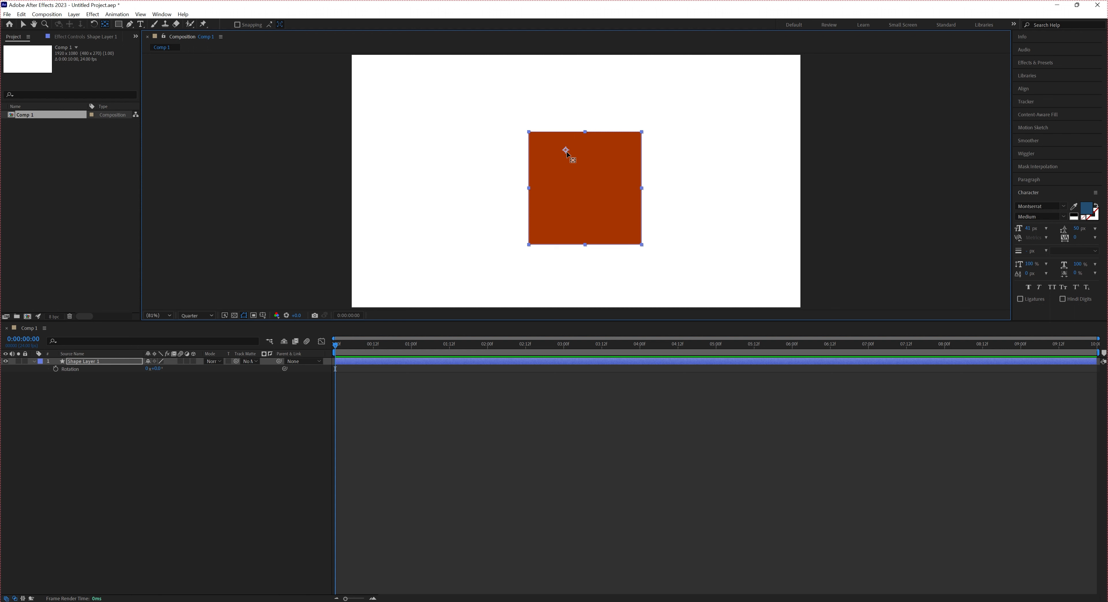
key(ctrl+alt+Home)
key(v)
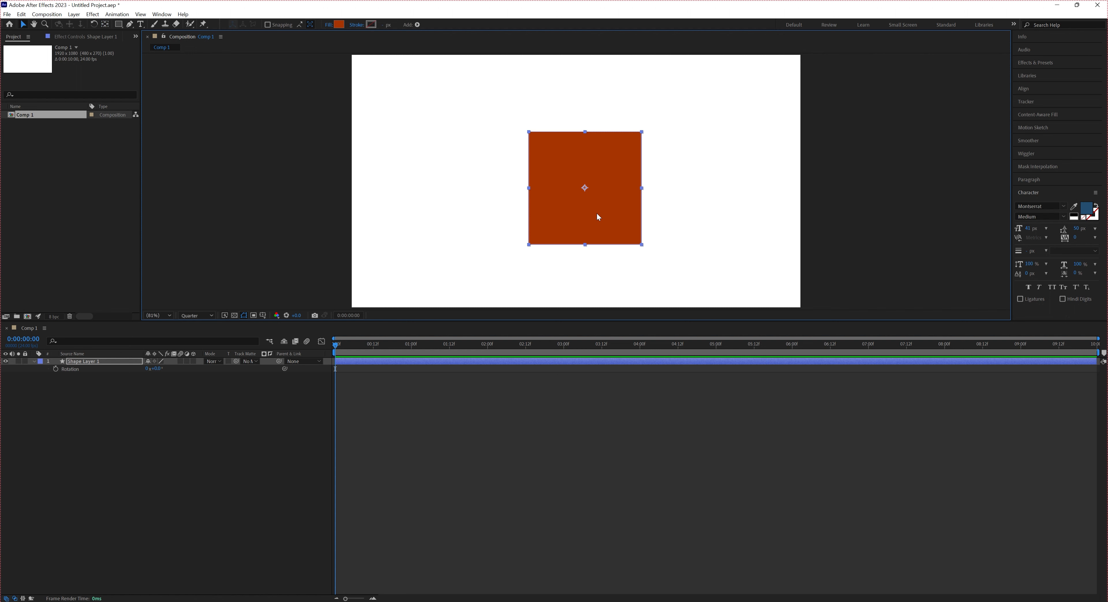
Try a slight counter-clockwise rotation of the square about its centred anchor point and reset Rotation to 0°
click(110, 364)
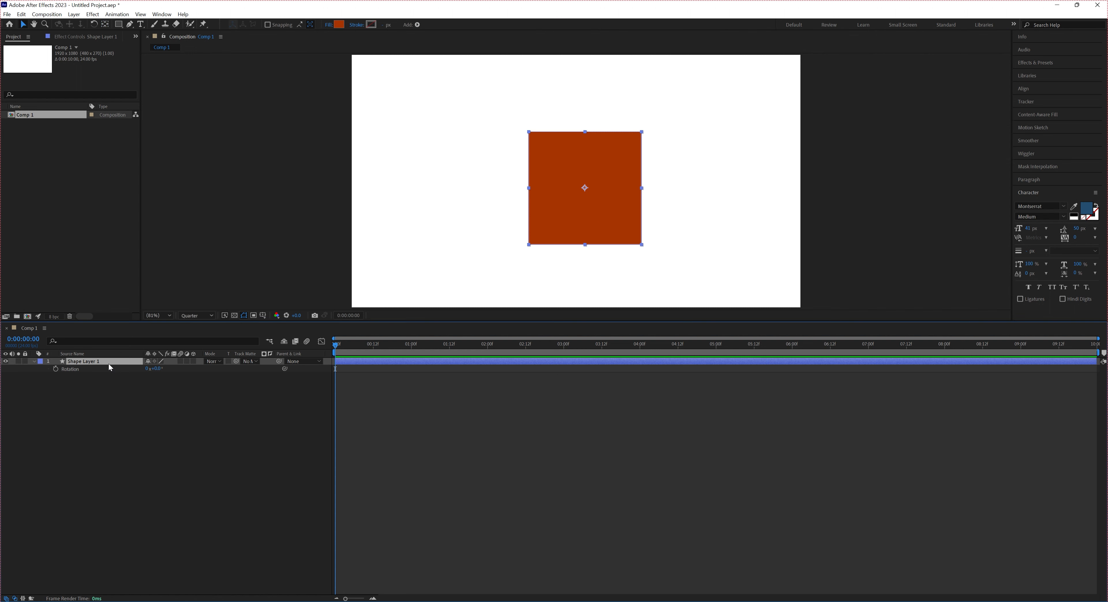
key(r)
key(r)
drag(160, 369, 129, 379)
click(161, 369)
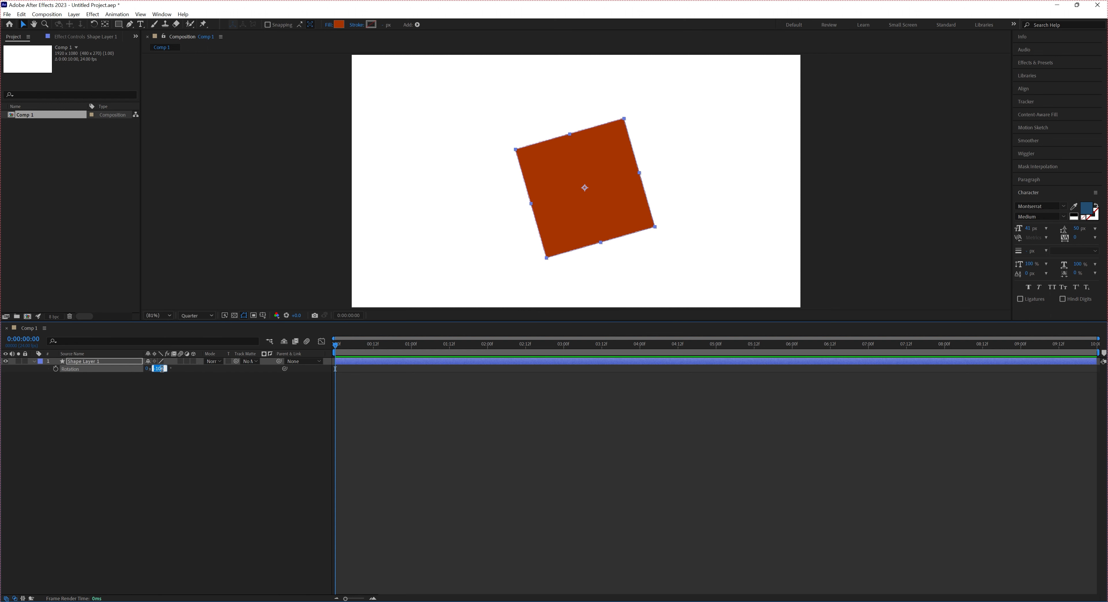
text(0)
key(Return)
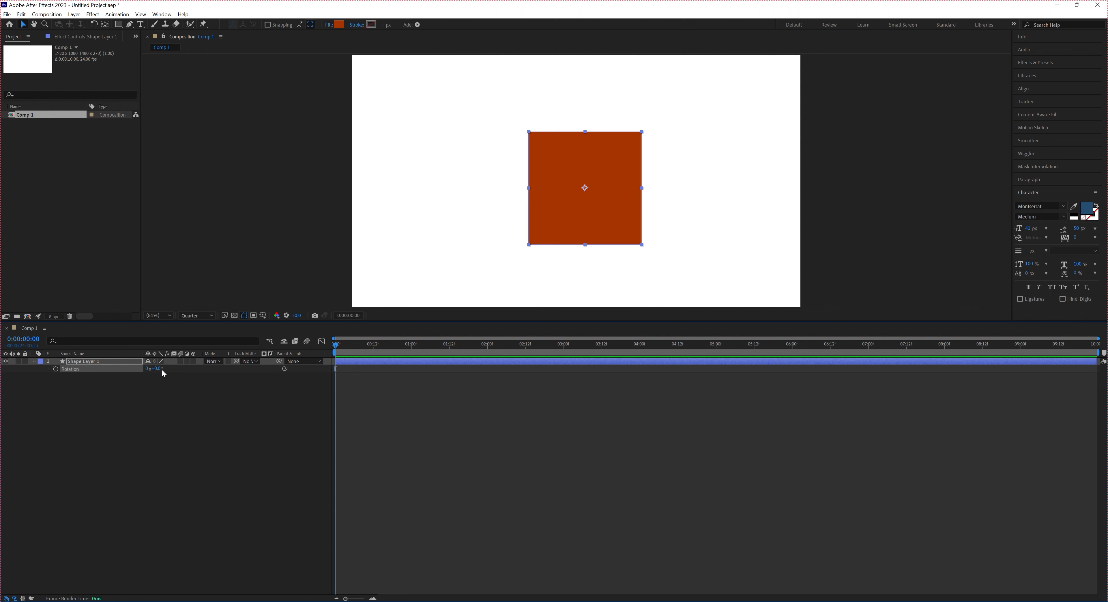
Scale the square to about 113% and use its Position property to shift it slightly left in the composition
click(86, 365)
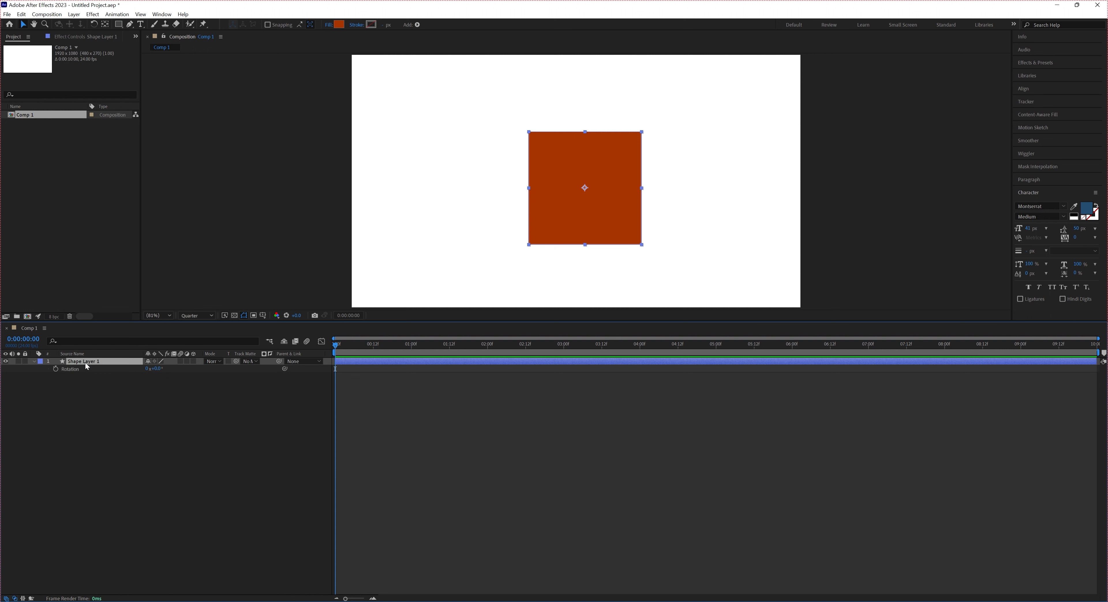
key(s)
drag(172, 368, 190, 374)
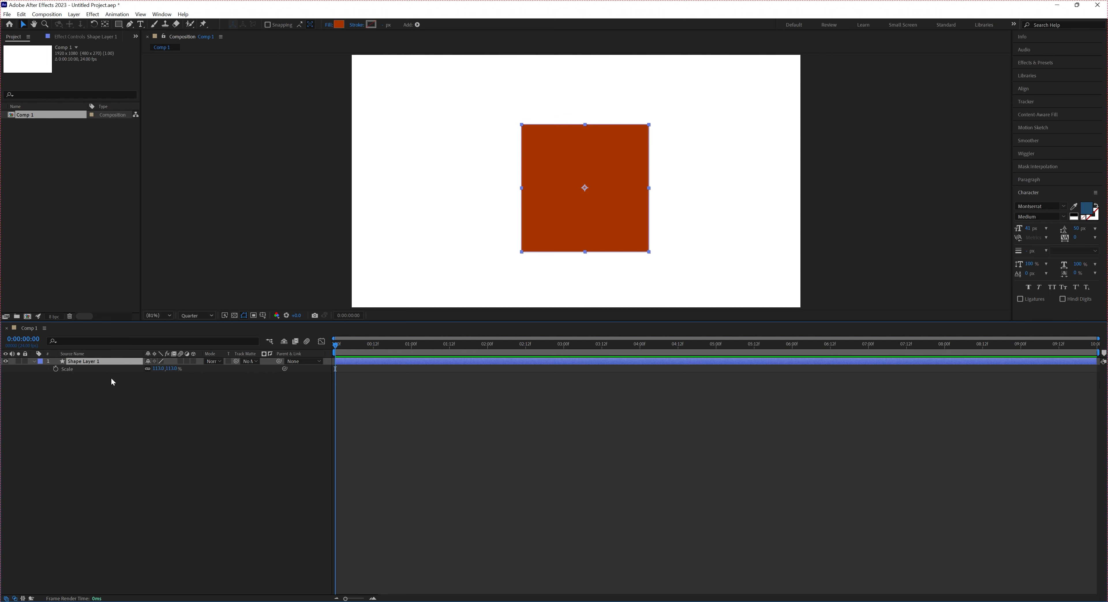
key(p)
mouse_move(149, 368)
mouse_down()
mouse_move(181, 370)
mouse_move(157, 374)
mouse_up()
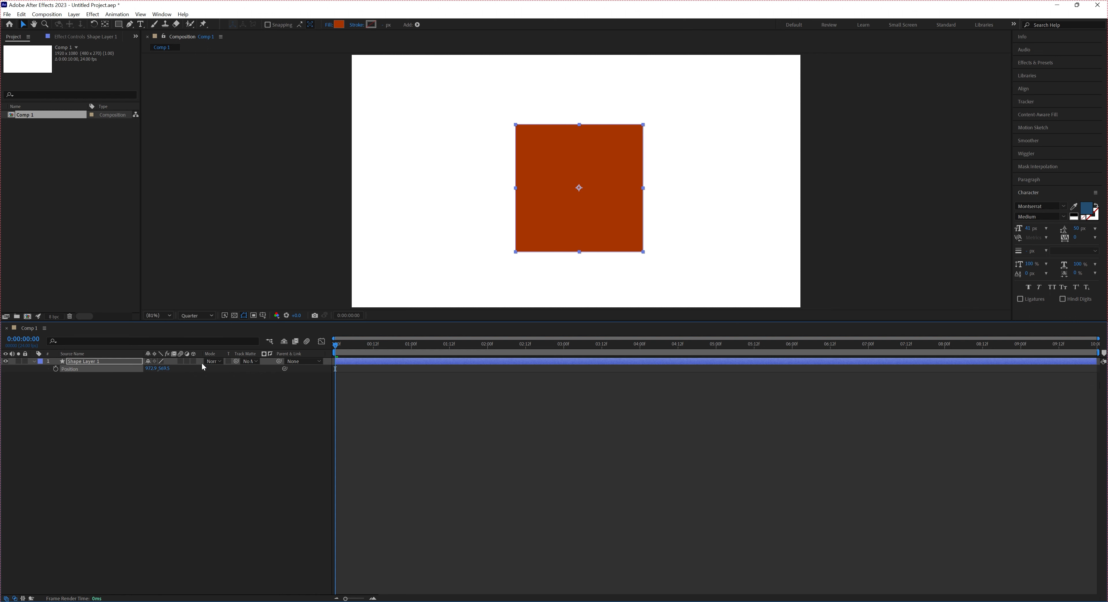